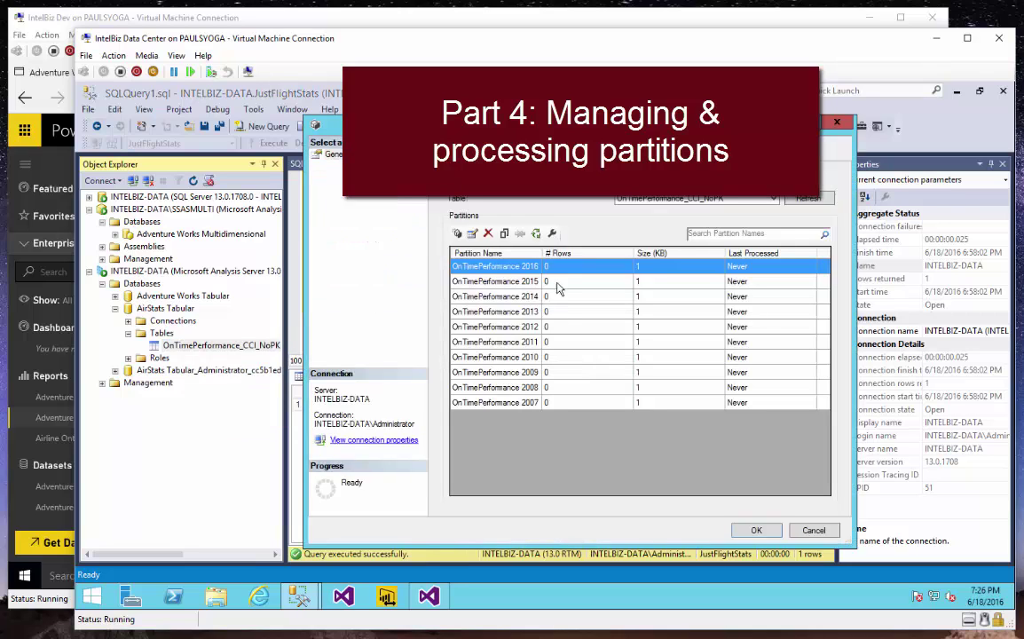
Set the partition processing mode to Process Full after selecting all partitions, then clear the selection.
{"action": "left_click", "coordinate": [536, 234]}
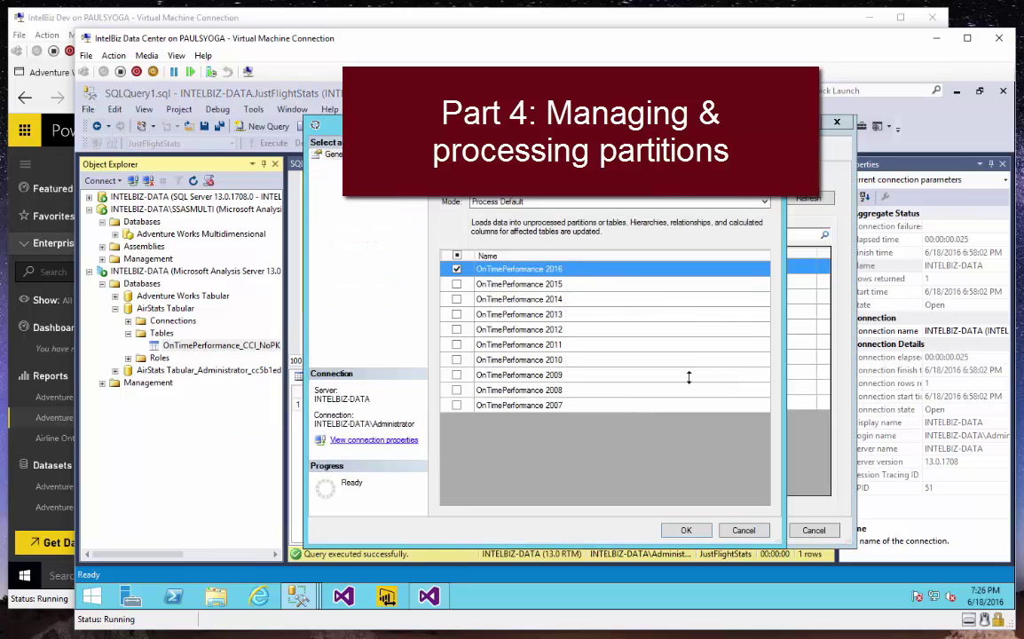
{"action": "left_click_drag", "start_coordinate": [551, 125], "coordinate": [581, 99]}
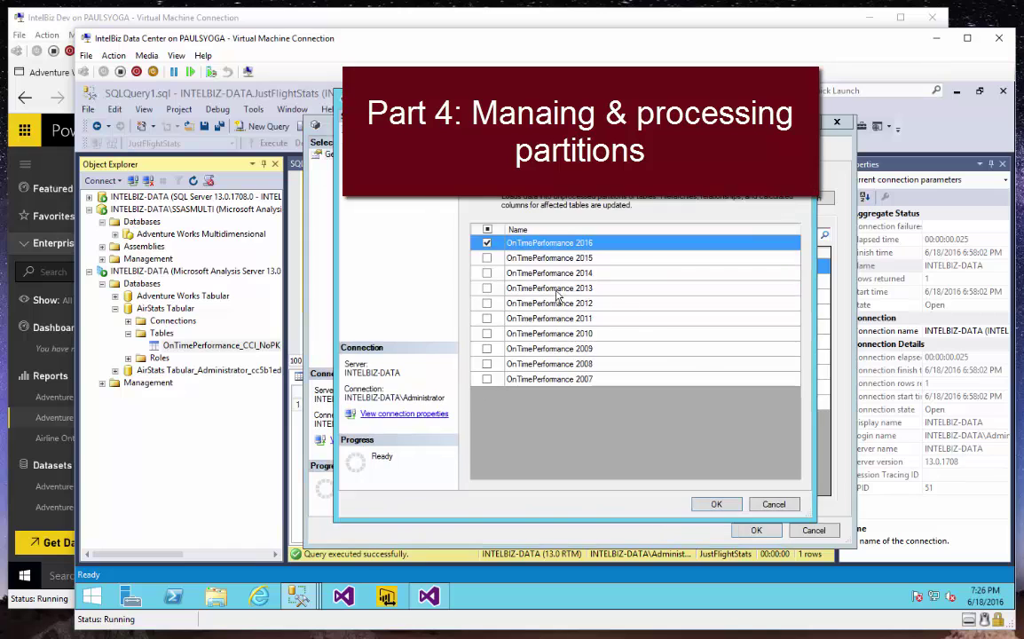
{"action": "left_click", "coordinate": [487, 229]}
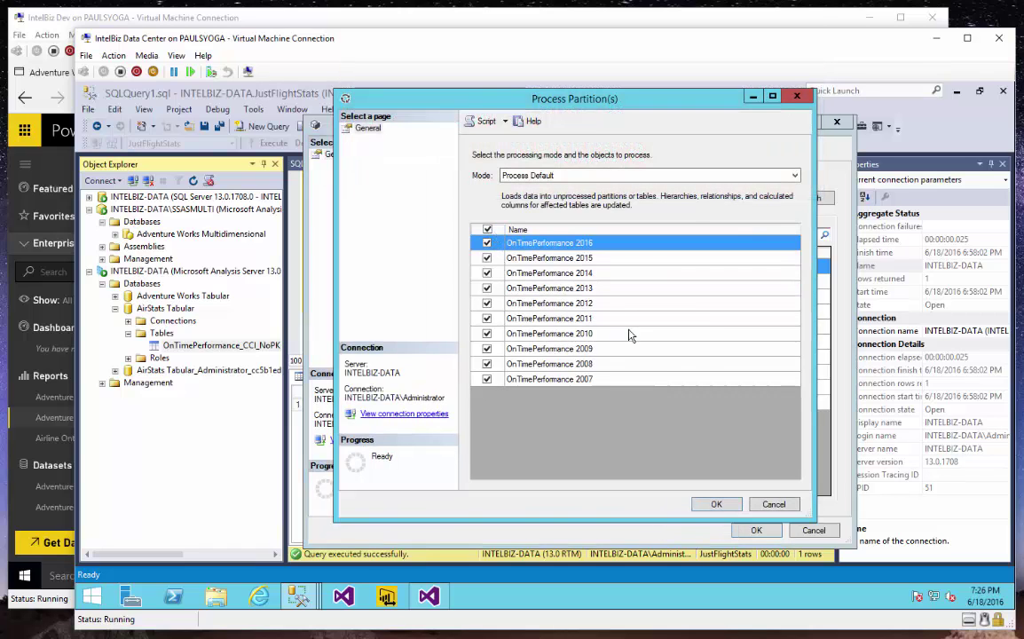
{"action": "left_click", "coordinate": [795, 176]}
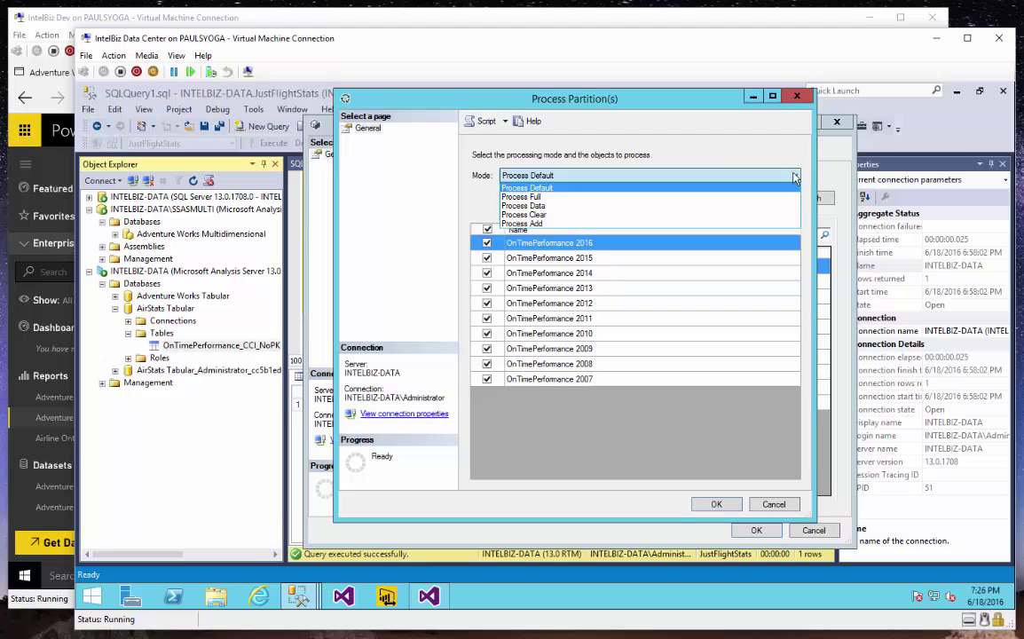
{"action": "left_click", "coordinate": [515, 197]}
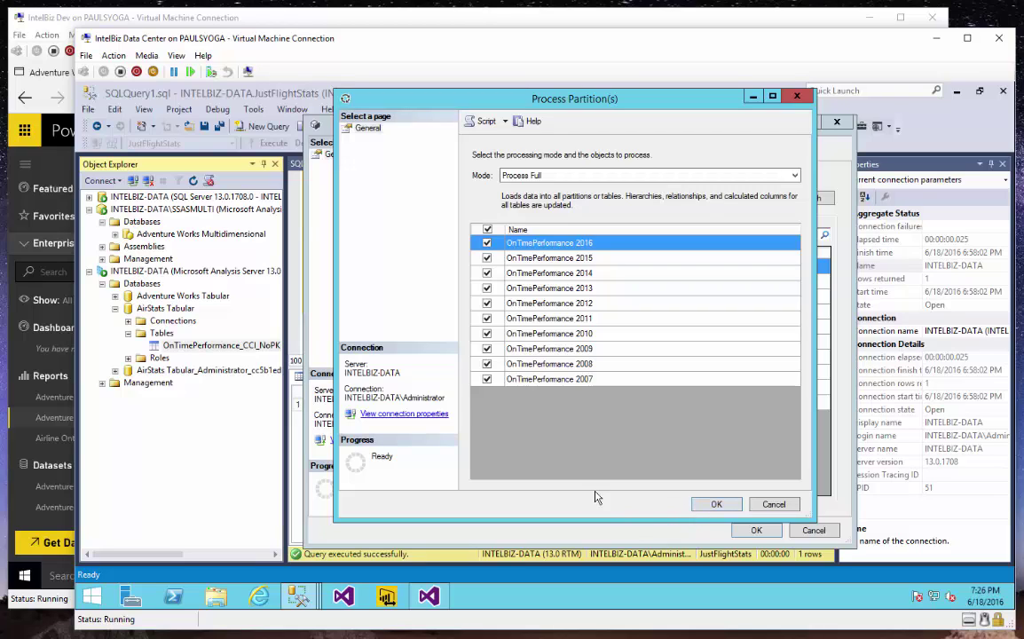
{"action": "left_click", "coordinate": [486, 229]}
Check only the OnTimePerformance 2016 partition, then cancel processing without running it.
{"action": "left_click", "coordinate": [486, 242]}
{"action": "left_click", "coordinate": [764, 502]}
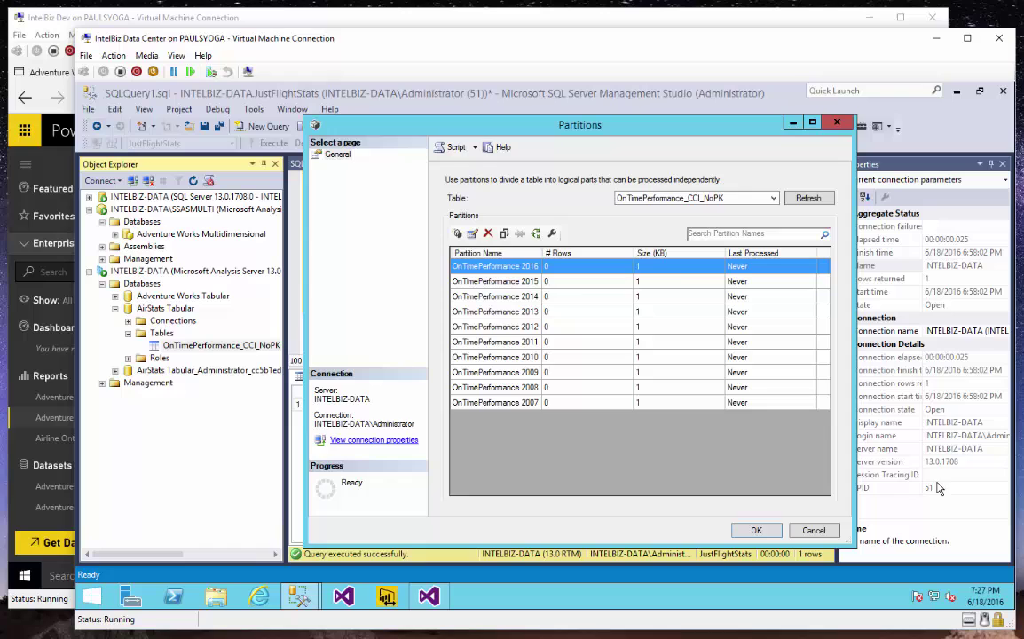
Run Process Full on all ten OnTimePerformance partitions, 2007 through 2016.
{"action": "left_click", "coordinate": [536, 234]}
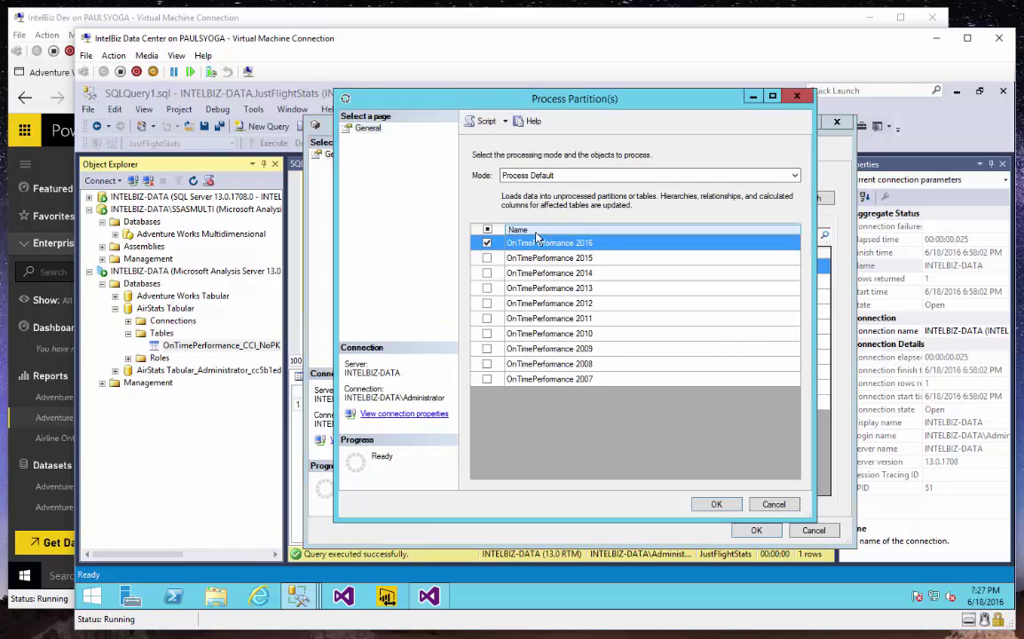
{"action": "left_click", "coordinate": [488, 231]}
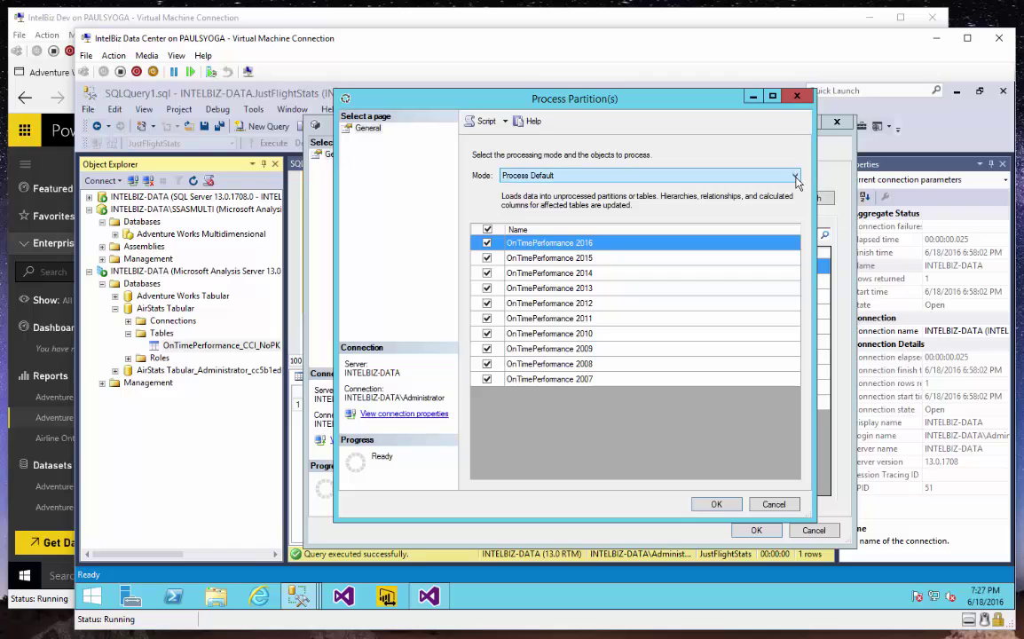
{"action": "left_click", "coordinate": [780, 179]}
{"action": "left_click", "coordinate": [528, 196]}
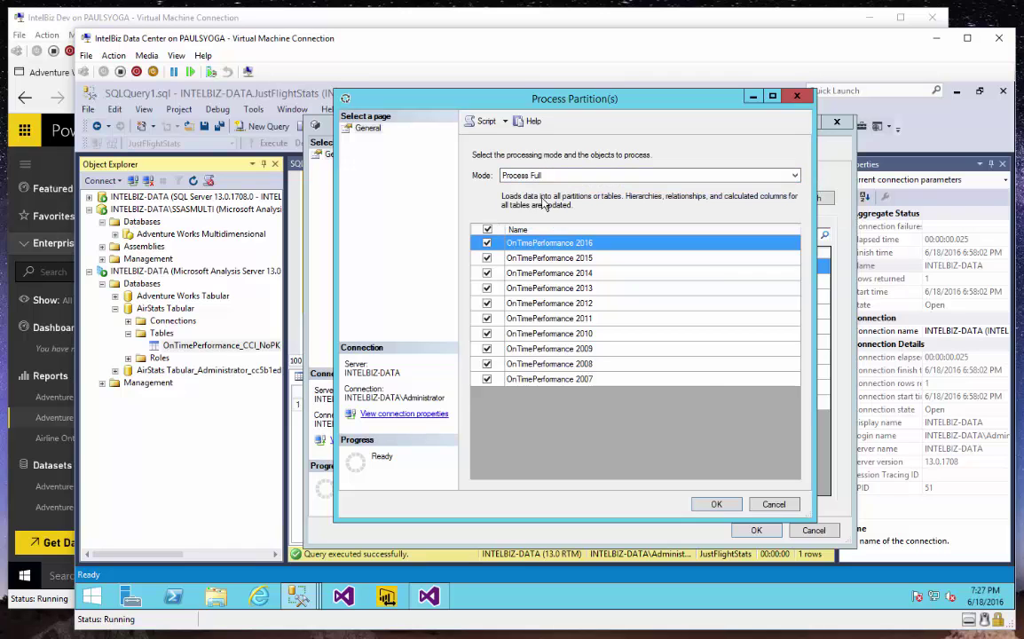
{"action": "left_click", "coordinate": [717, 505]}
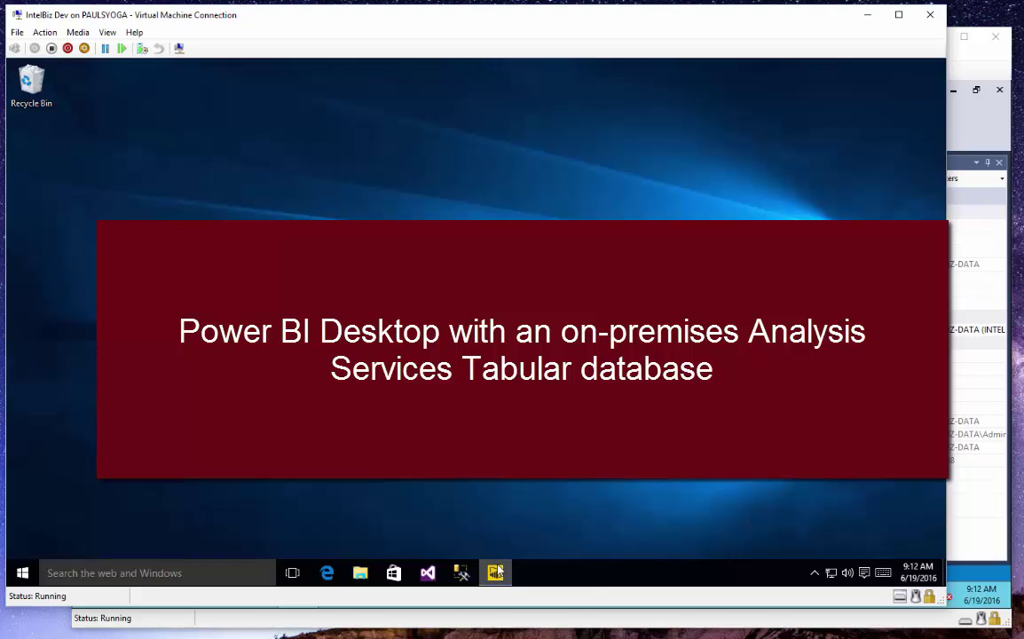
Launch Power BI Desktop and start a SQL Server Analysis Services connection to server INTELBIZ-DATA.
{"action": "left_click", "coordinate": [495, 572]}
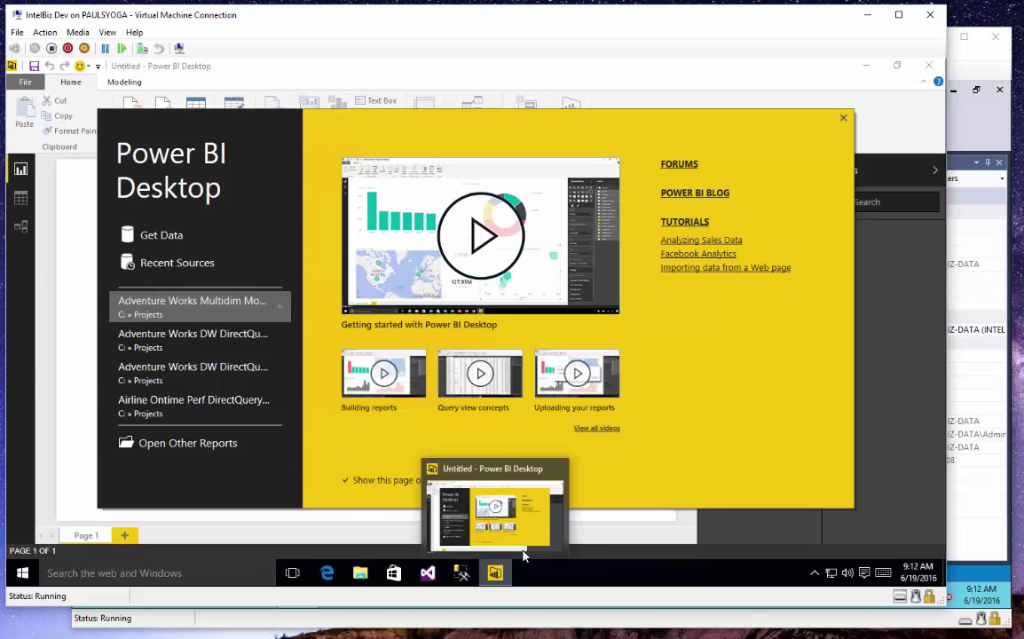
{"action": "left_click", "coordinate": [161, 242]}
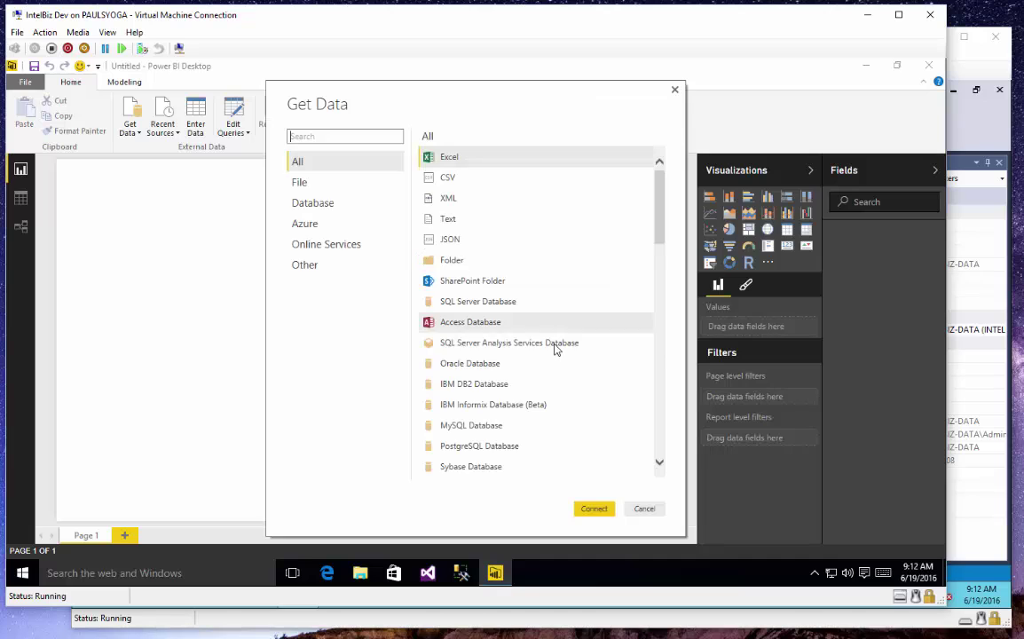
{"action": "left_click", "coordinate": [556, 346]}
{"action": "left_click", "coordinate": [596, 510]}
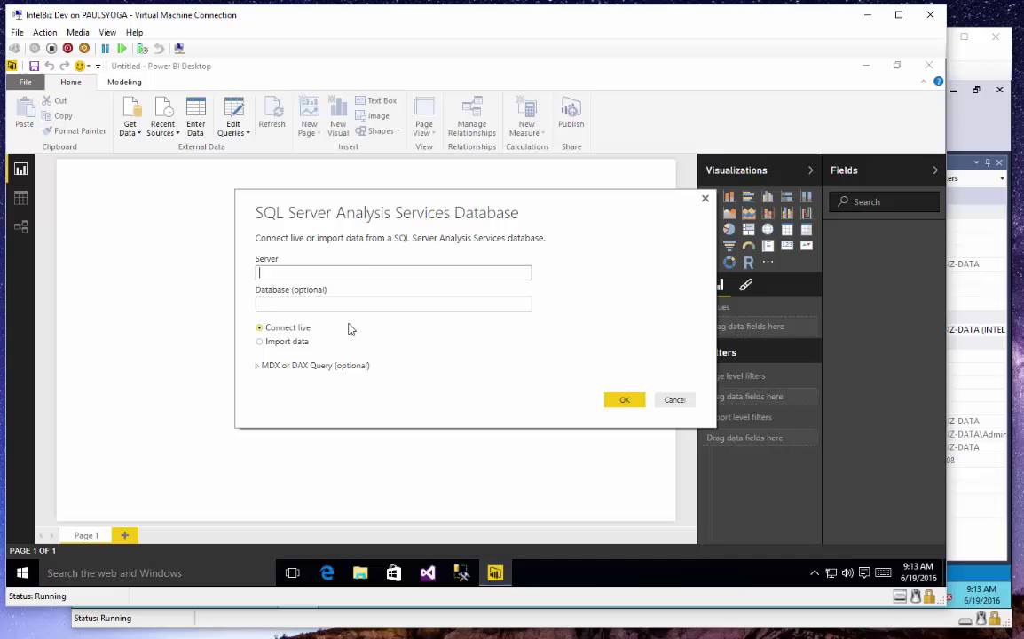
{"action": "type", "text": "INT"}
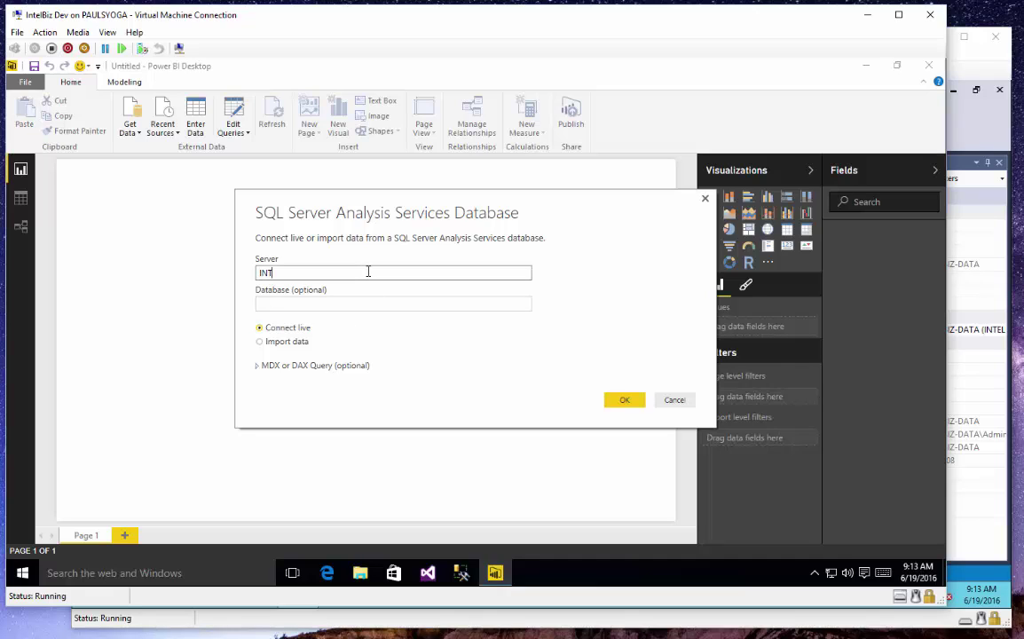
{"action": "type", "text": "ELBIZ-DATA"}
Connect live to the Model in the AirStats Tabular database.
{"action": "left_click", "coordinate": [627, 404]}
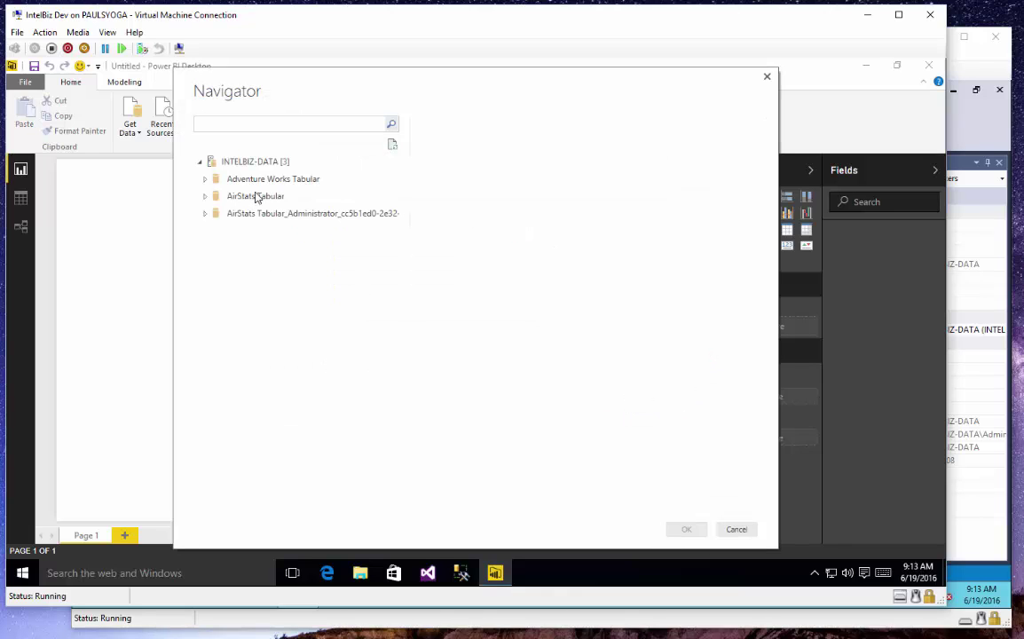
{"action": "left_click", "coordinate": [213, 201]}
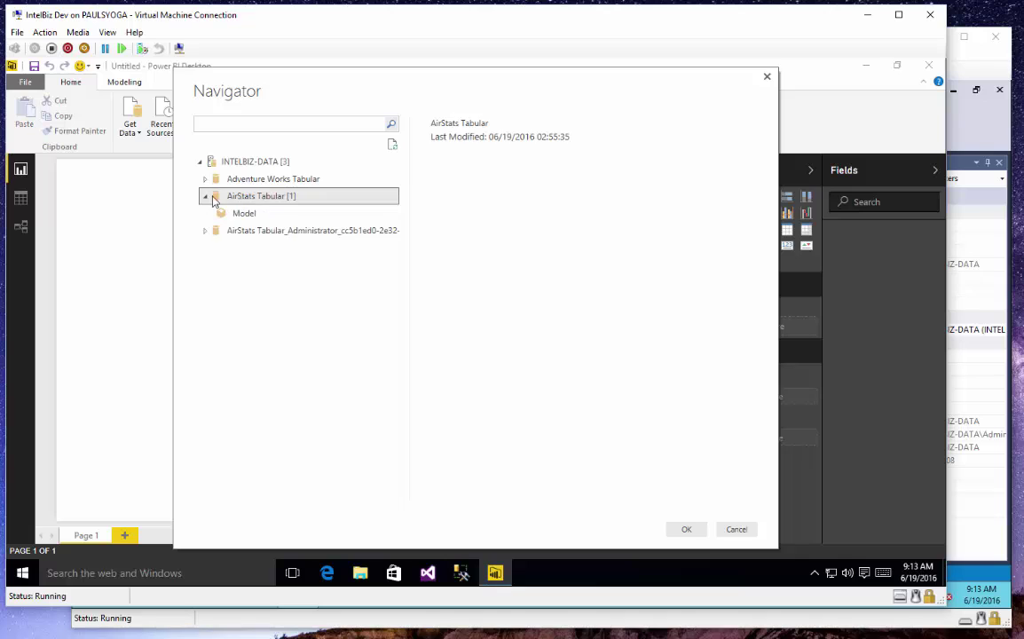
{"action": "left_click", "coordinate": [238, 213]}
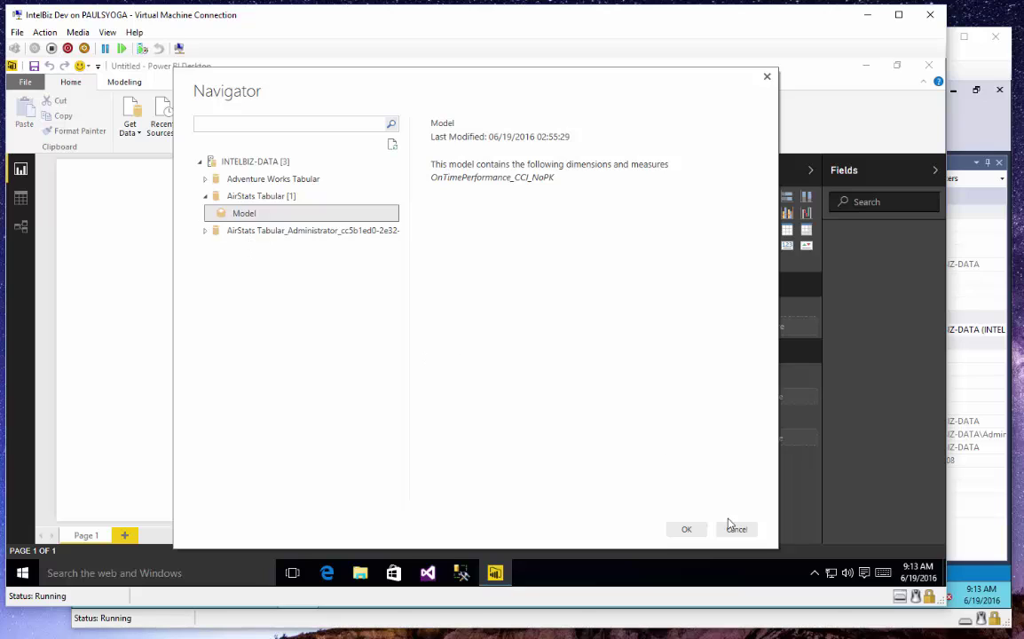
{"action": "left_click", "coordinate": [686, 529]}
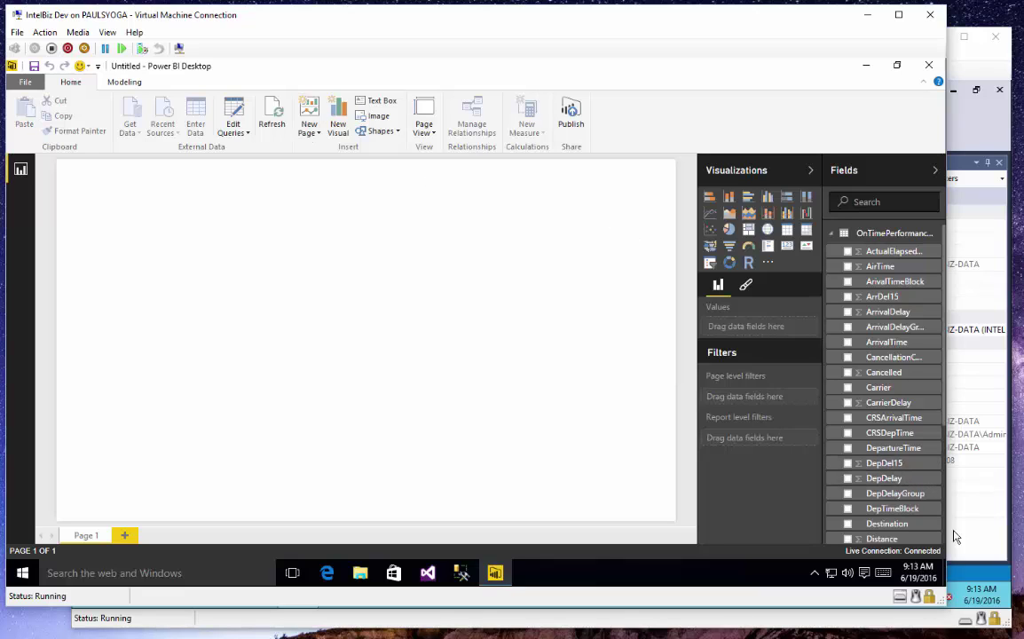
Show the Modeling ribbon options in Power BI Desktop.
{"action": "left_click", "coordinate": [129, 82]}
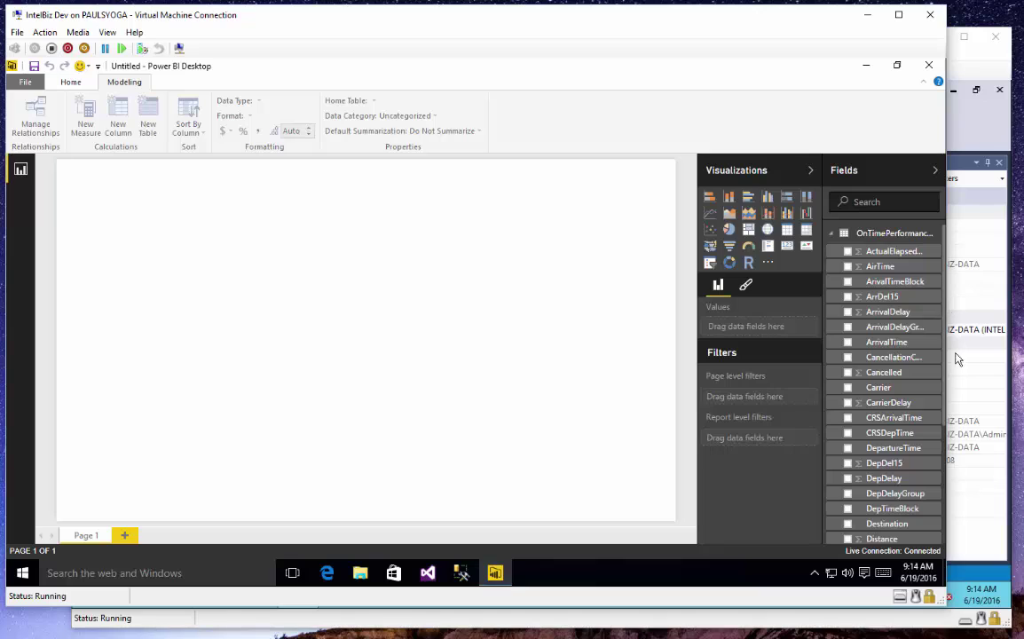
Build a bar chart of Flight Count by Carrier.
{"action": "left_click", "coordinate": [847, 388]}
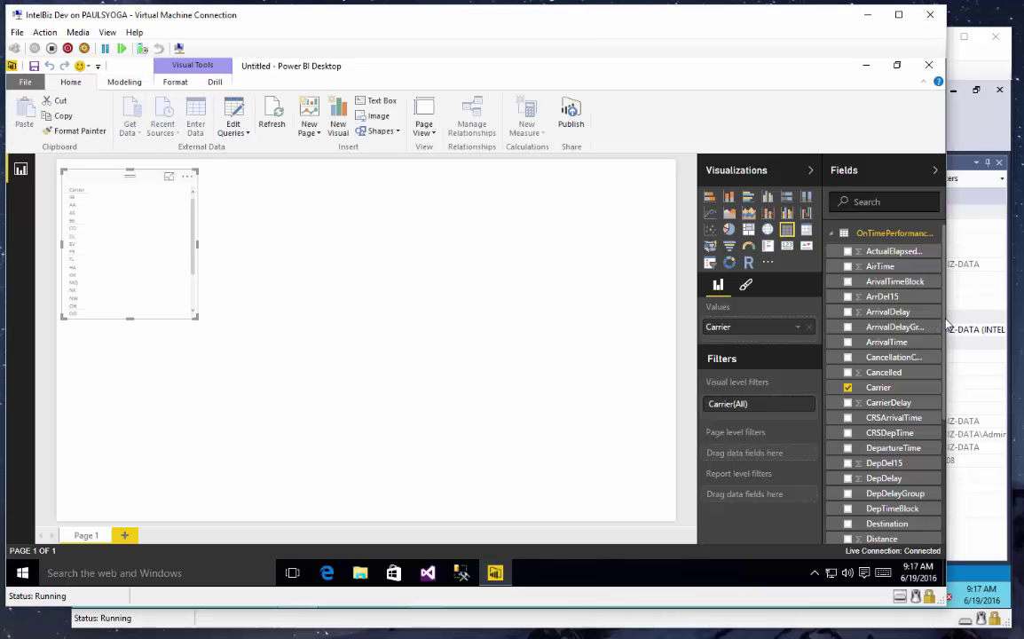
{"action": "scroll", "coordinate": [947, 426], "scroll_direction": "down", "scroll_amount": 3}
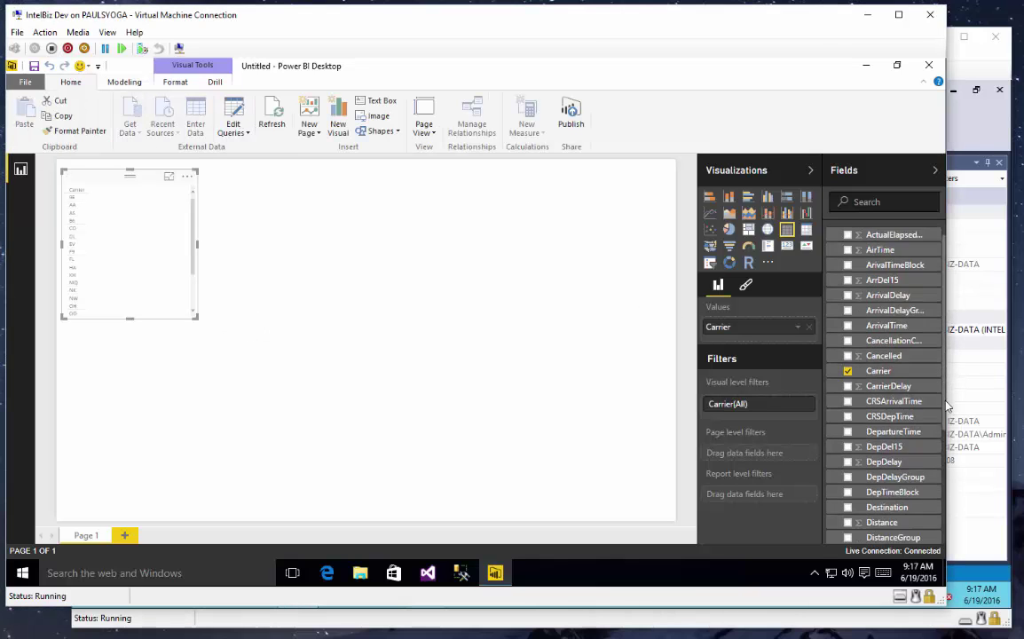
{"action": "scroll", "coordinate": [879, 426], "scroll_direction": "down", "scroll_amount": 1}
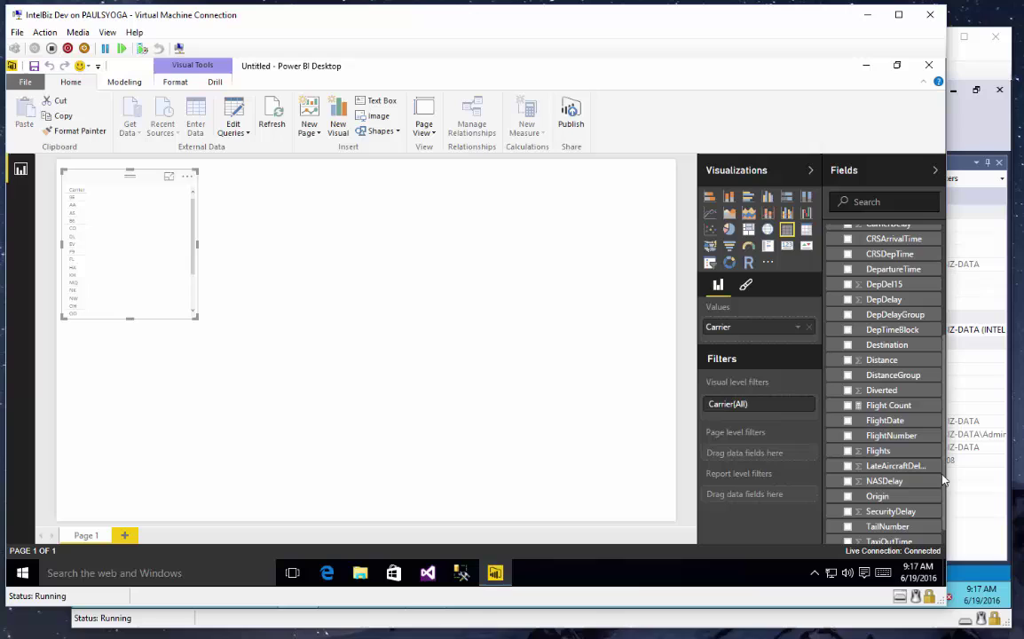
{"action": "left_click", "coordinate": [848, 406]}
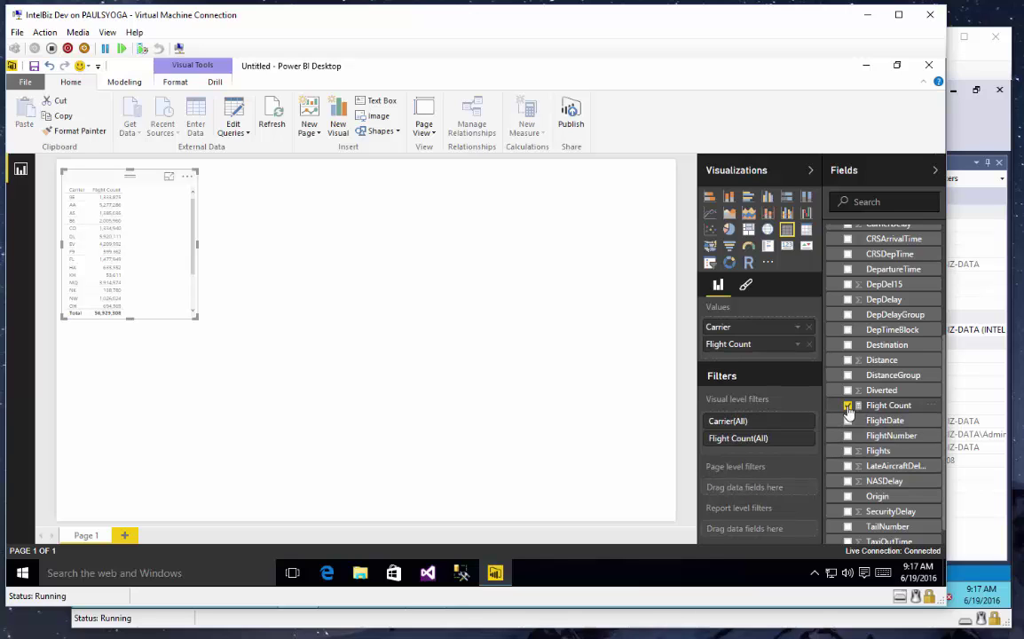
{"action": "left_click", "coordinate": [747, 200]}
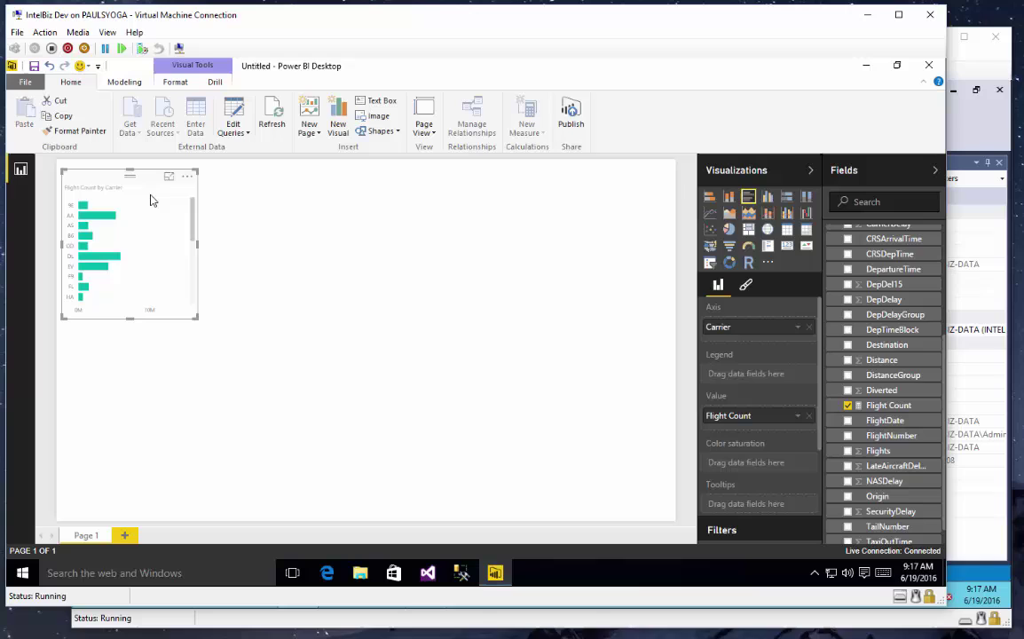
Sort the bars by Flight Count and stretch the chart taller to show all carriers.
{"action": "left_click", "coordinate": [187, 176]}
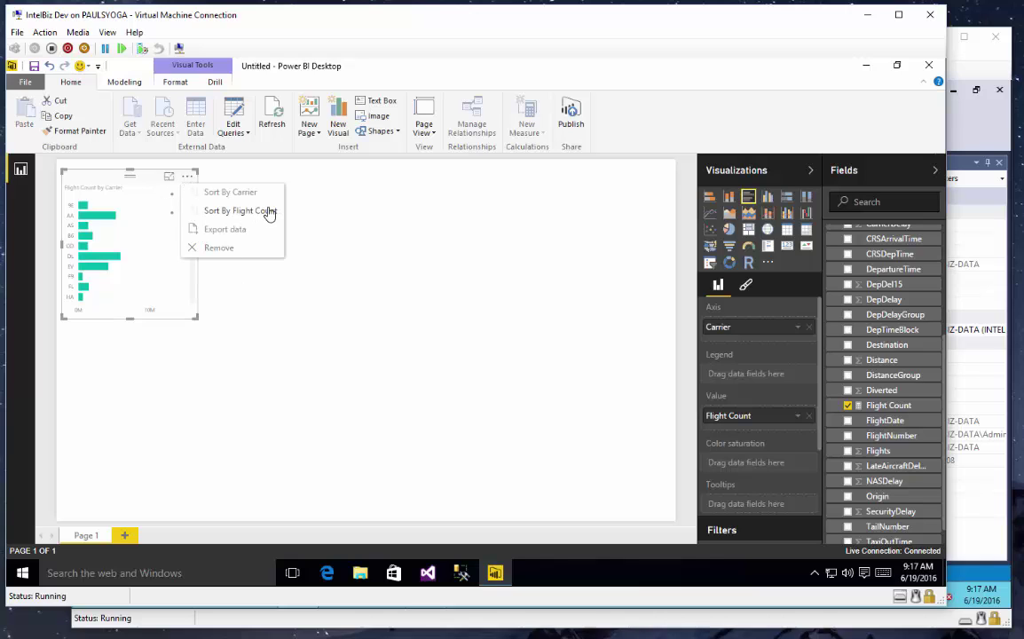
{"action": "left_click", "coordinate": [241, 210]}
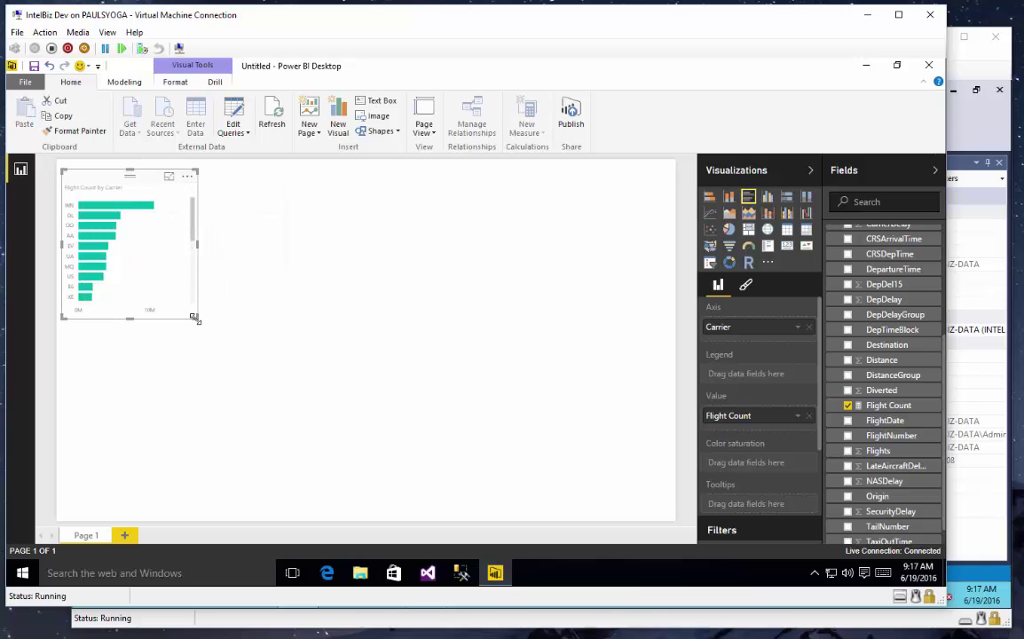
{"action": "left_click_drag", "start_coordinate": [198, 316], "coordinate": [199, 529]}
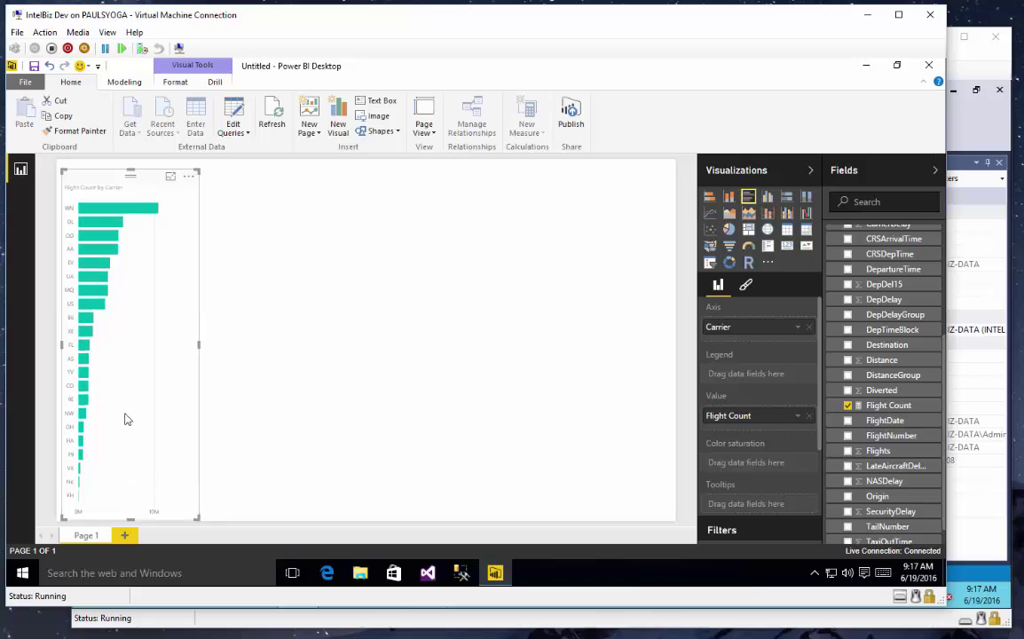
{"action": "key", "text": "Escape"}
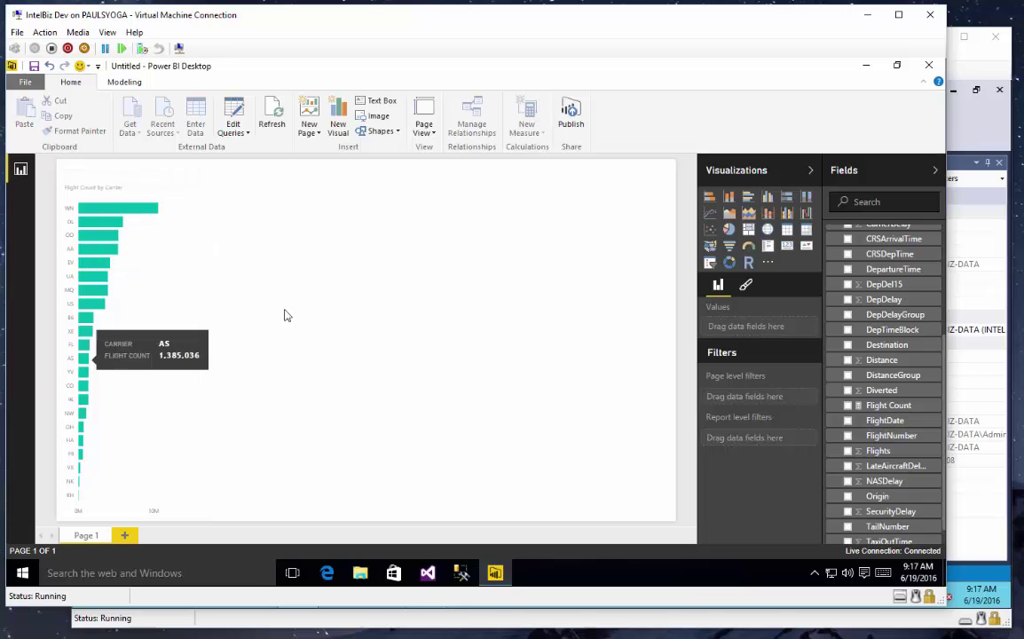
Reselect the bar chart and view Modeling options, then switch to the AirStats Tabular project in Visual Studio.
{"action": "left_click", "coordinate": [182, 281]}
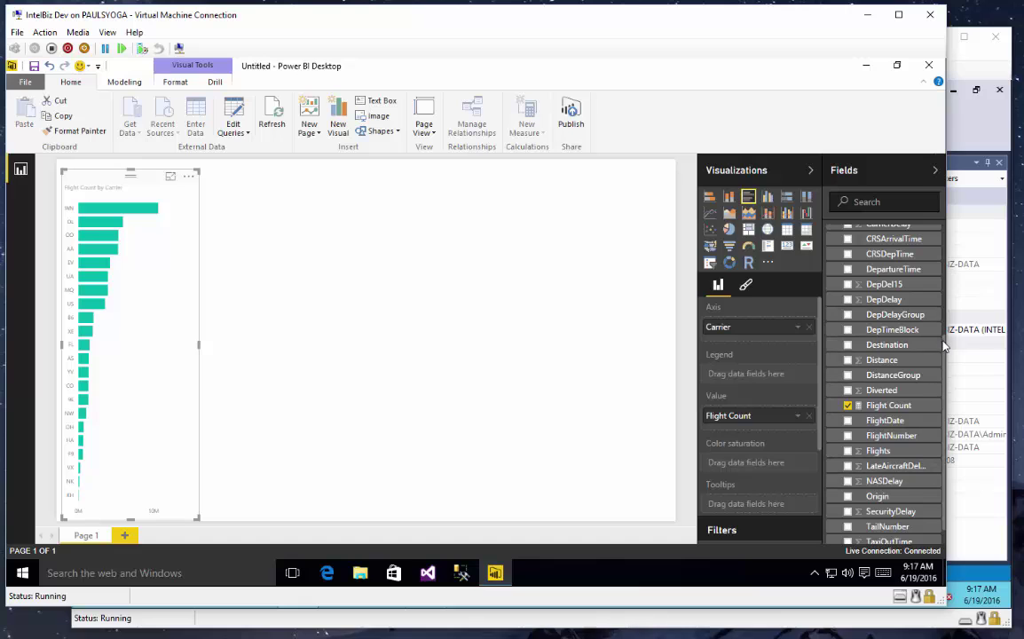
{"action": "left_click_drag", "start_coordinate": [946, 346], "coordinate": [947, 292]}
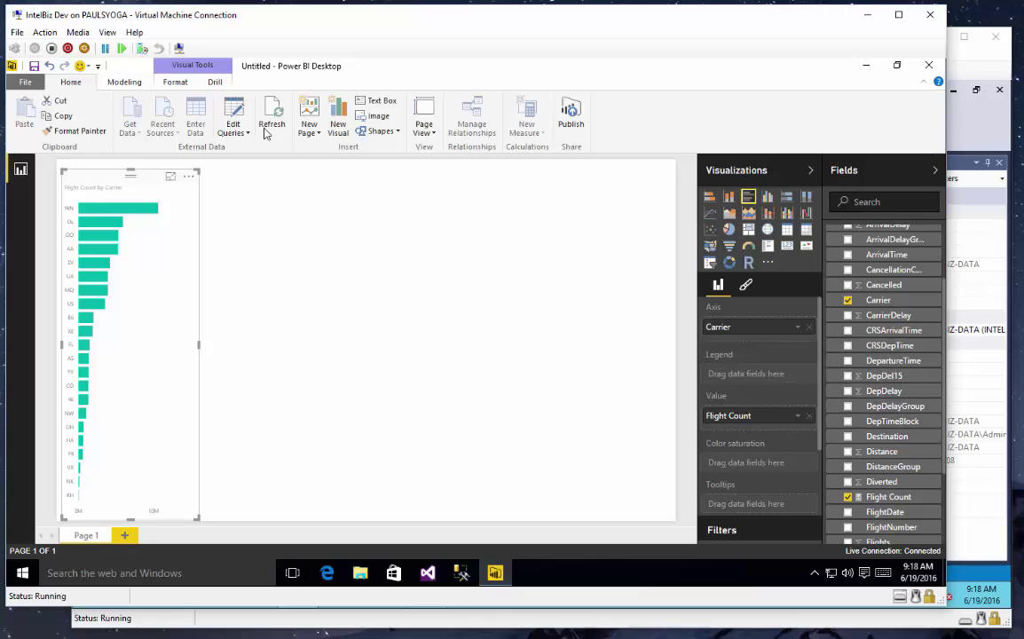
{"action": "left_click", "coordinate": [125, 81]}
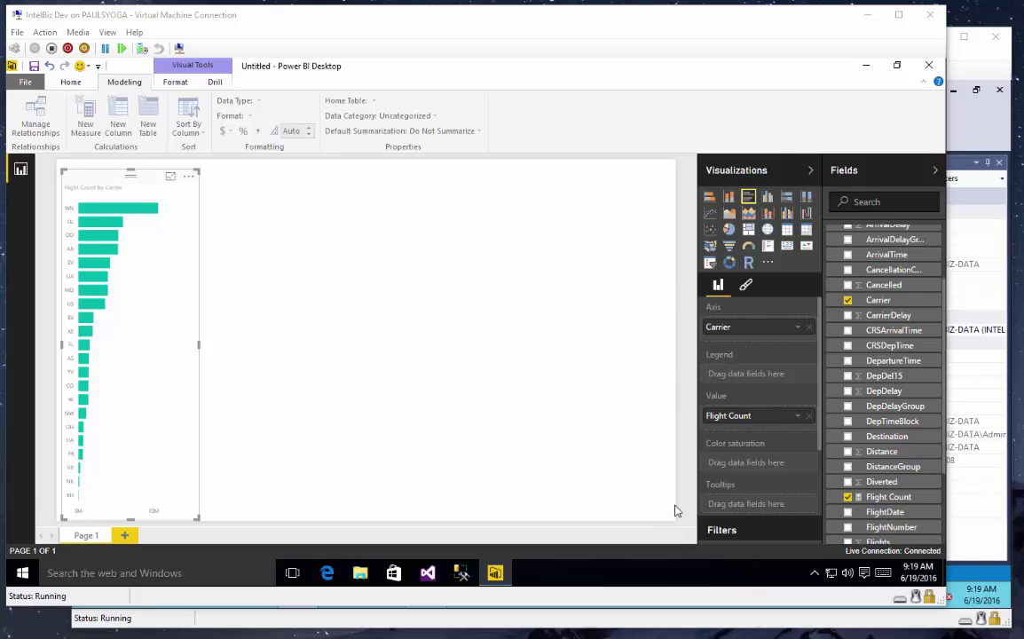
{"action": "left_click", "coordinate": [348, 623]}
{"action": "left_click", "coordinate": [425, 596]}
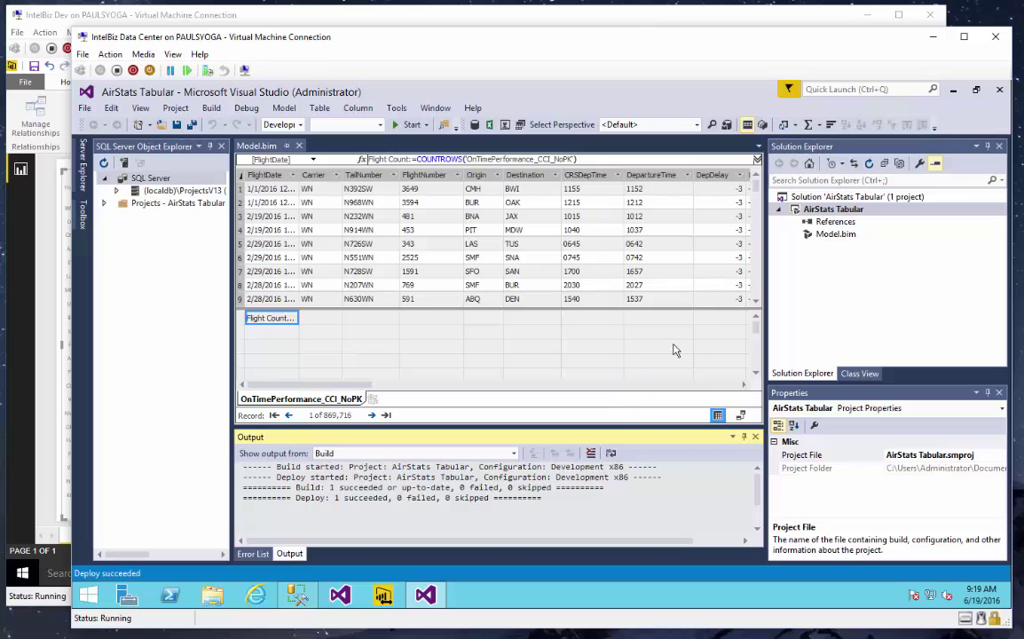
Select the DepDelay column and scroll its properties down to Summarize By.
{"action": "left_click", "coordinate": [524, 384]}
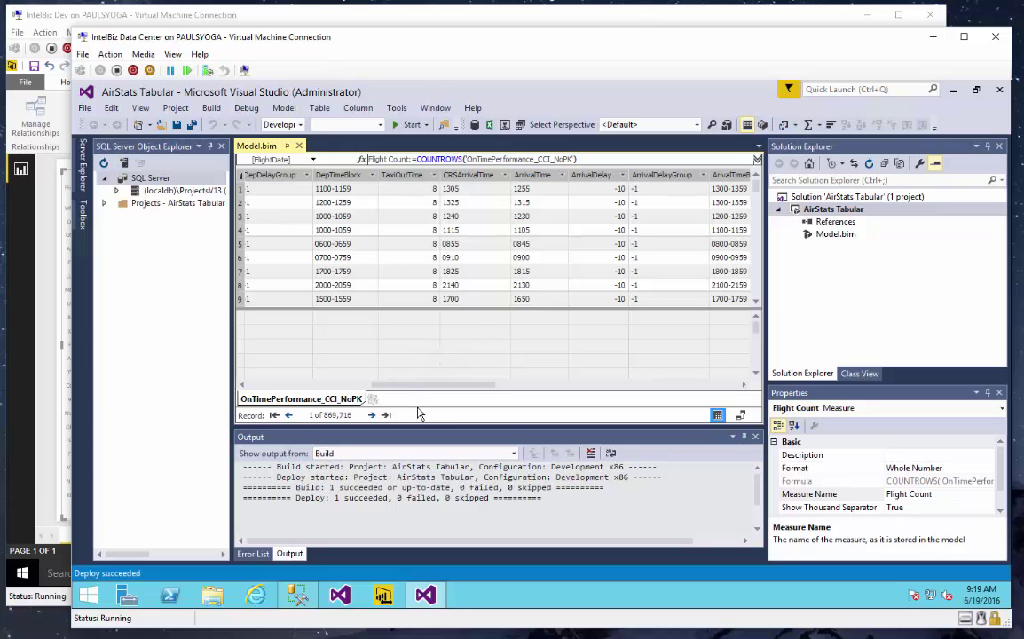
{"action": "left_click_drag", "start_coordinate": [422, 392], "coordinate": [380, 187]}
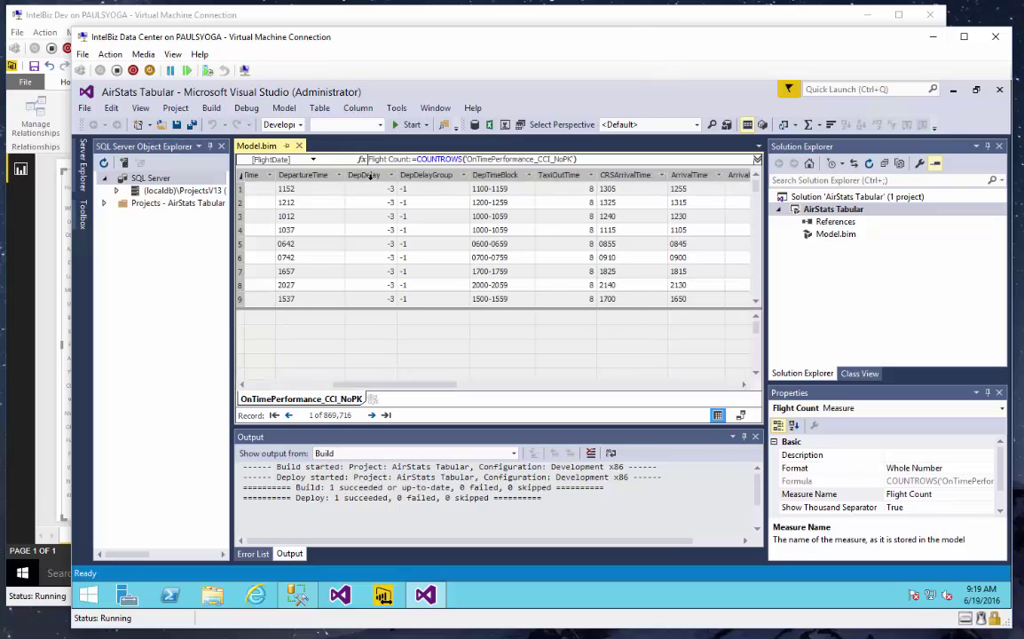
{"action": "left_click", "coordinate": [377, 176]}
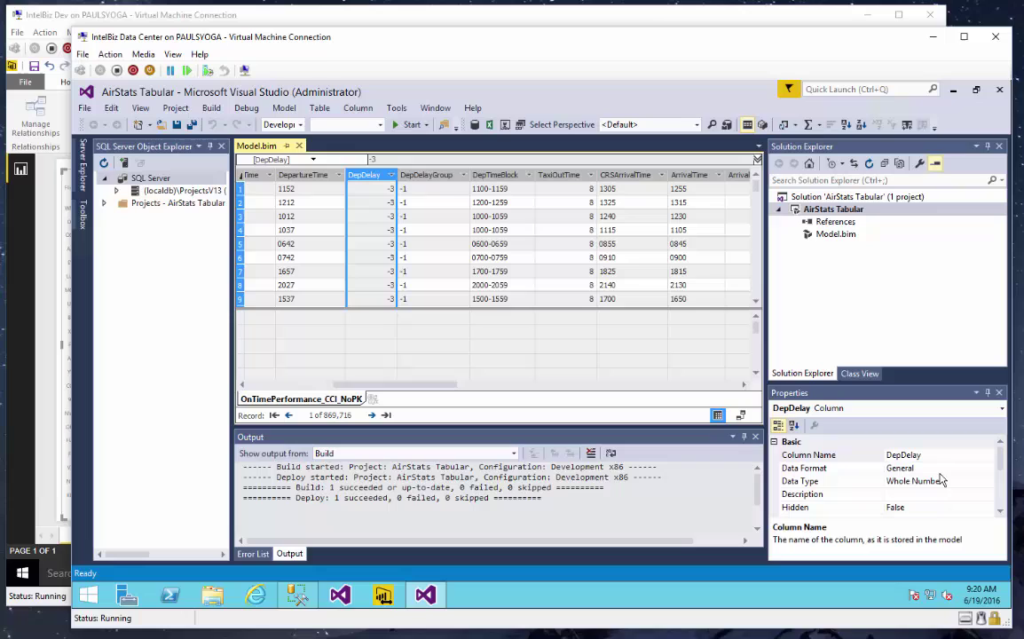
{"action": "left_click", "coordinate": [1000, 478]}
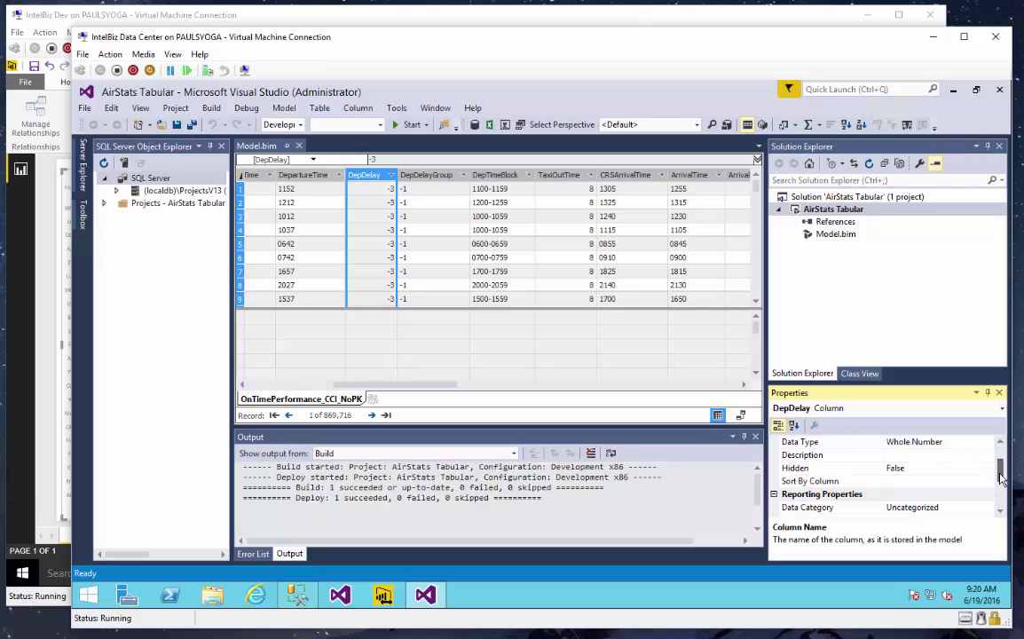
{"action": "left_click_drag", "start_coordinate": [1000, 477], "coordinate": [1003, 501]}
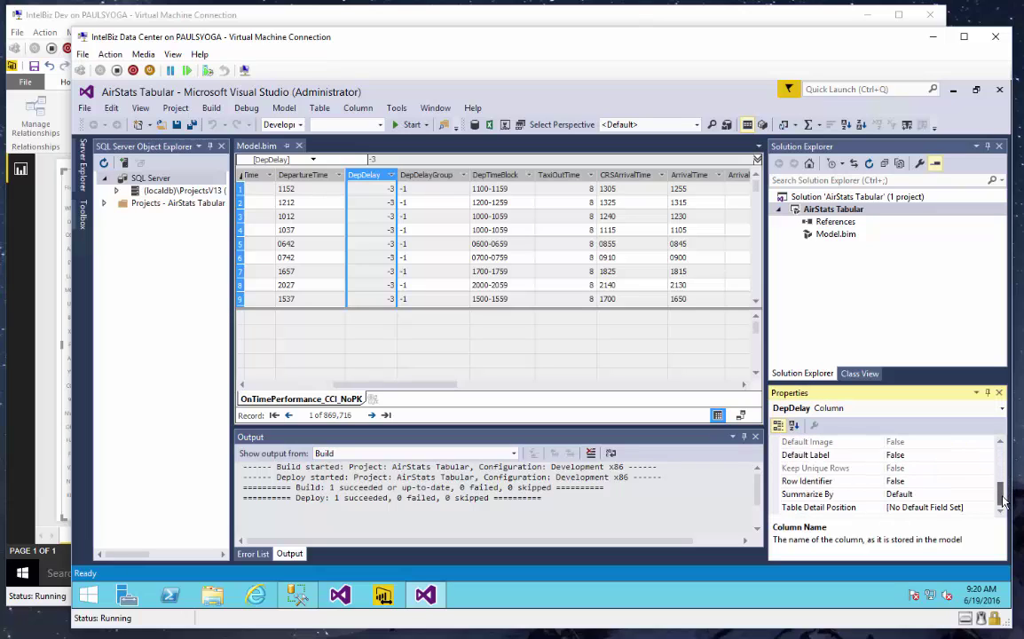
Change DepDelay's Summarize By property from Default to Average.
{"action": "left_click", "coordinate": [915, 494]}
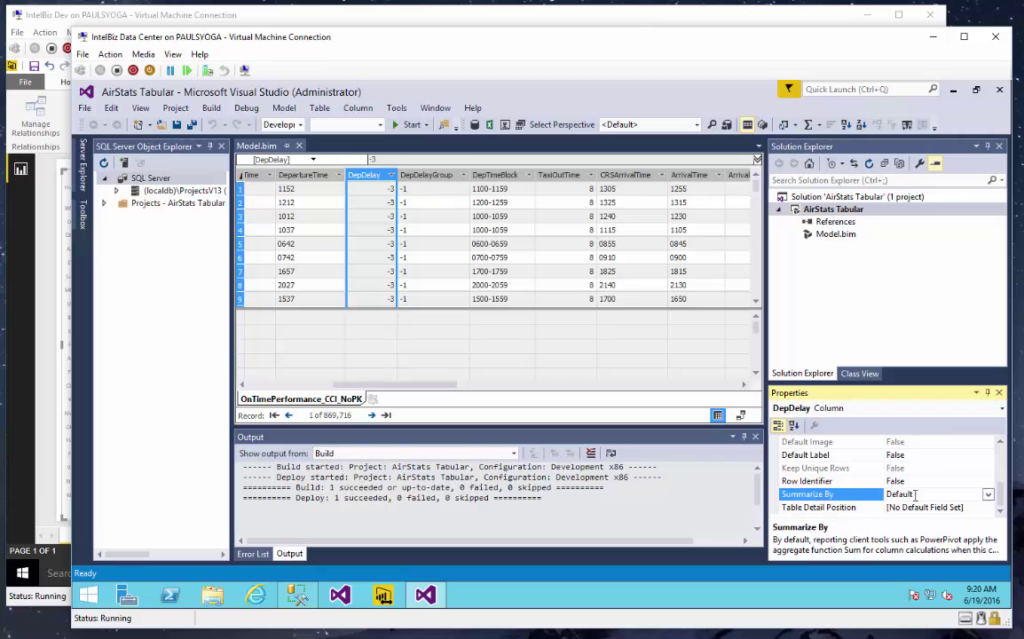
{"action": "left_click", "coordinate": [989, 495]}
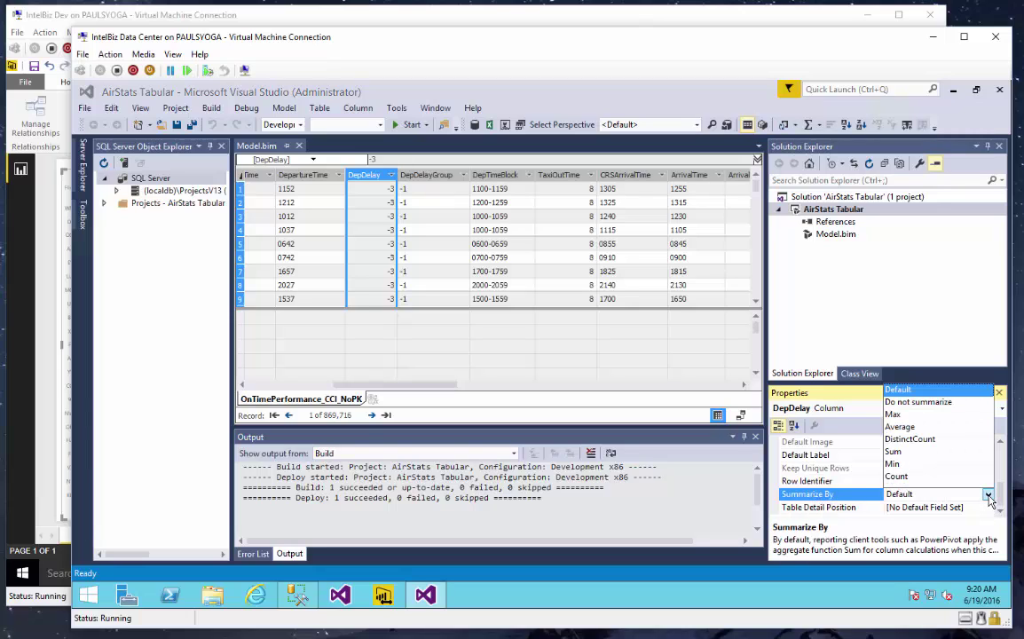
{"action": "left_click", "coordinate": [906, 427]}
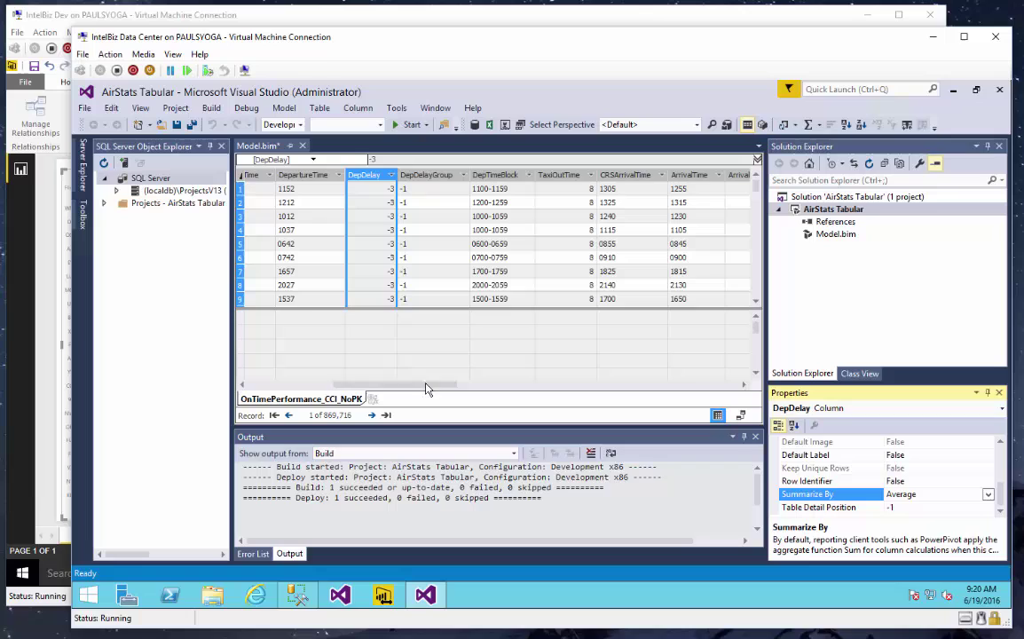
Add the measure Avg DEp Delay:=AVERAGE([DepDelay]) in the measure grid under DepDelay.
{"action": "left_click", "coordinate": [371, 319]}
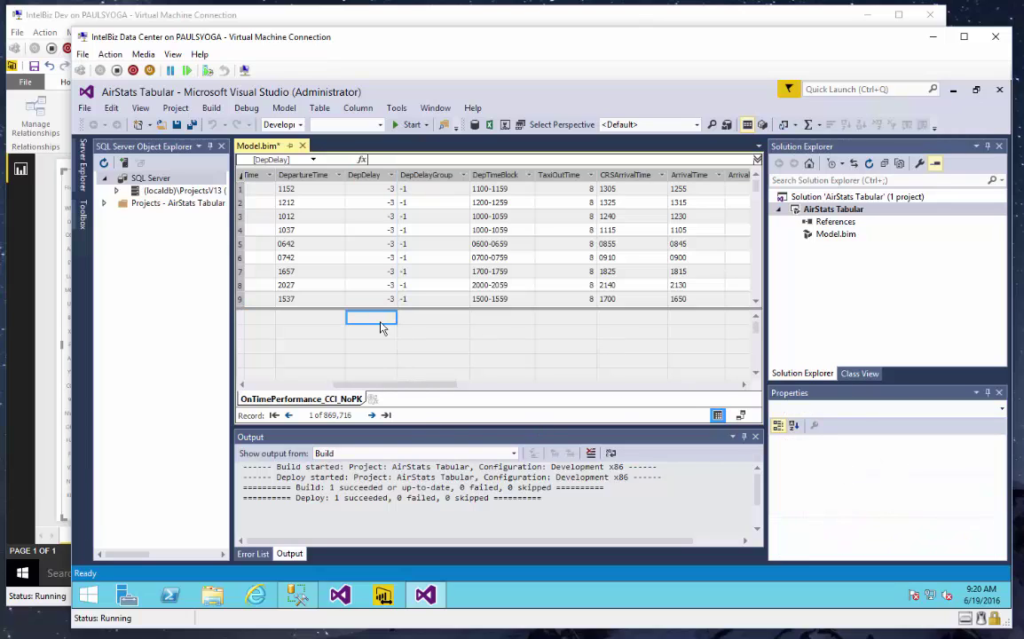
{"action": "left_click", "coordinate": [445, 159]}
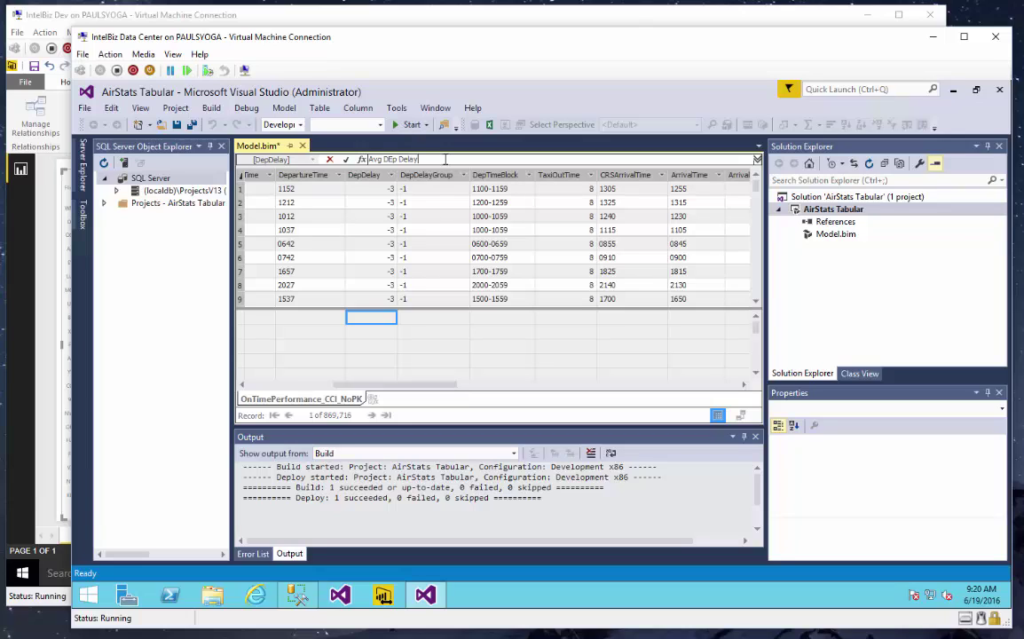
{"action": "type", "text": "Avg DEp Delay:="}
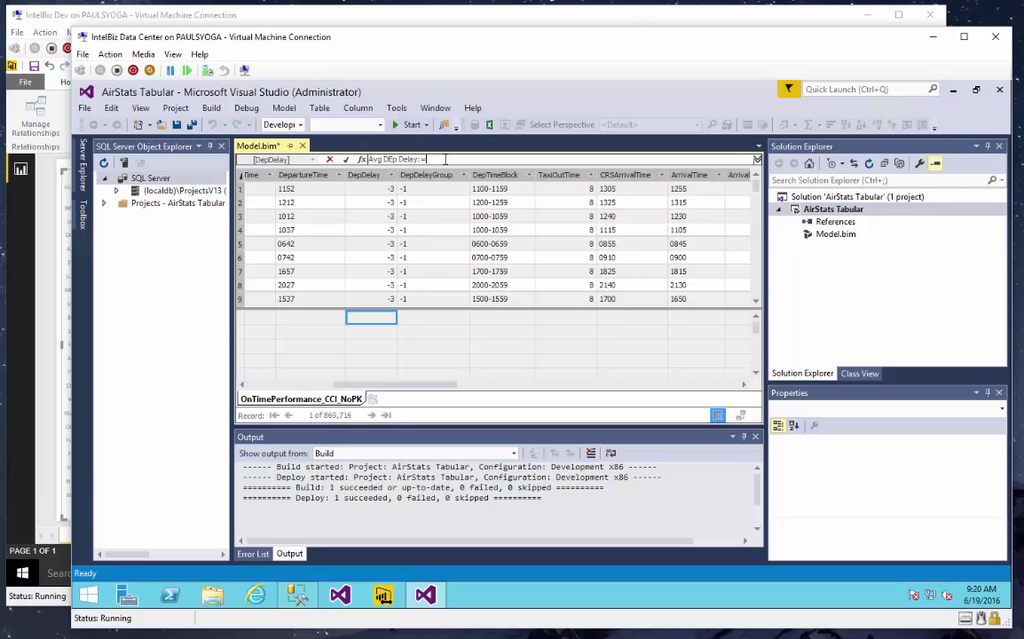
{"action": "type", "text": "AV"}
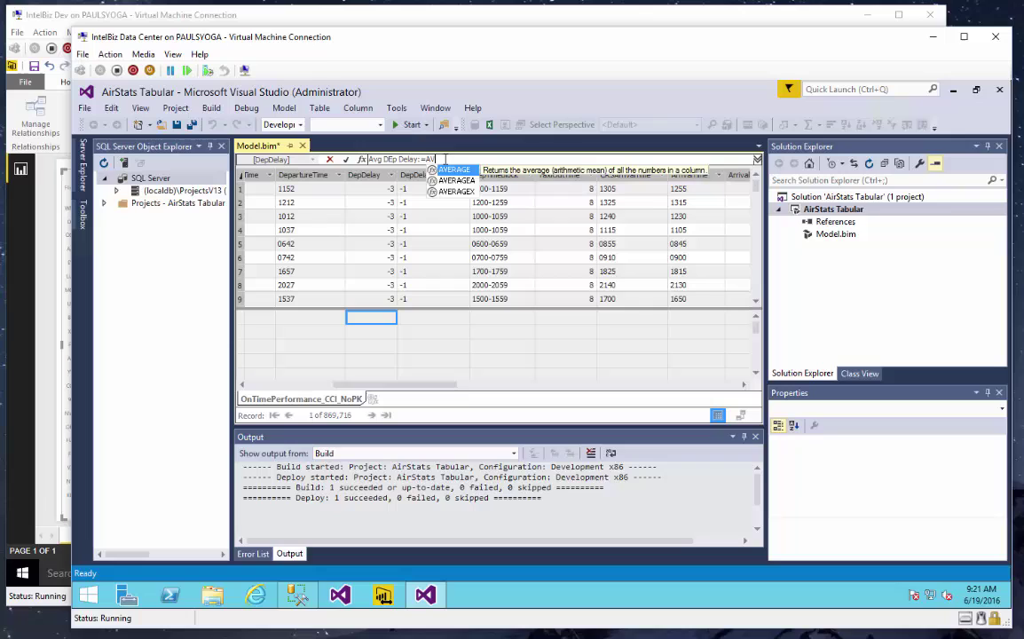
{"action": "key", "text": "Tab"}
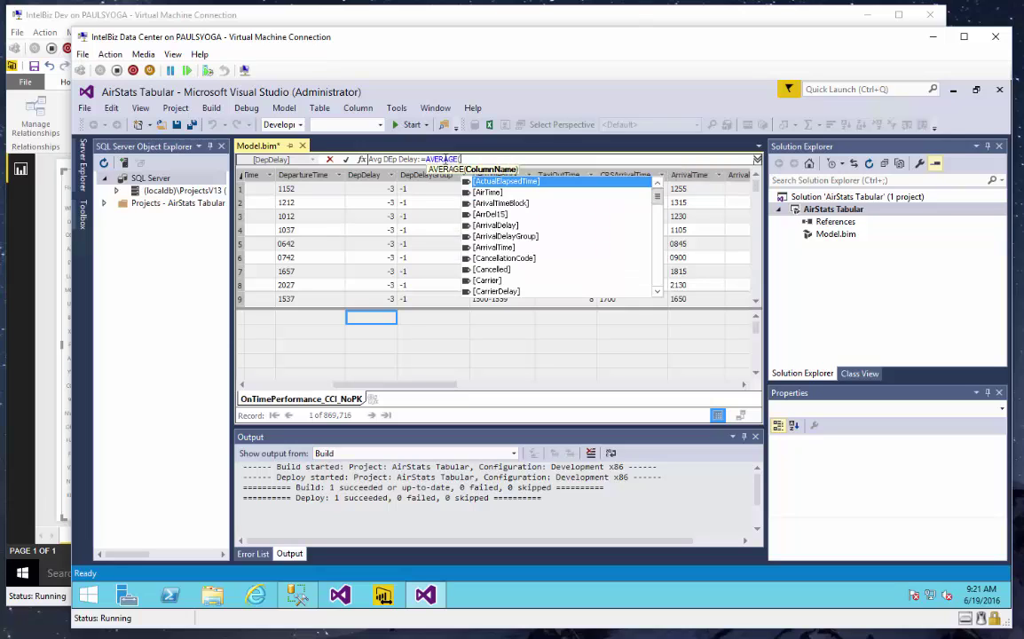
{"action": "type", "text": "[De"}
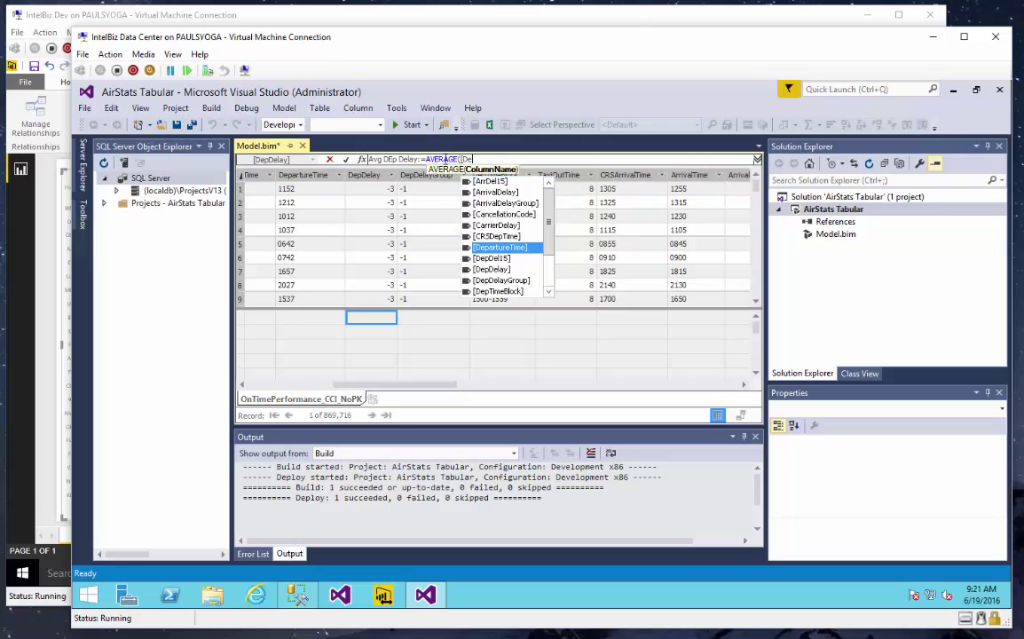
{"action": "key", "text": "Down"}
{"action": "key", "text": "Down"}
{"action": "key", "text": "Tab"}
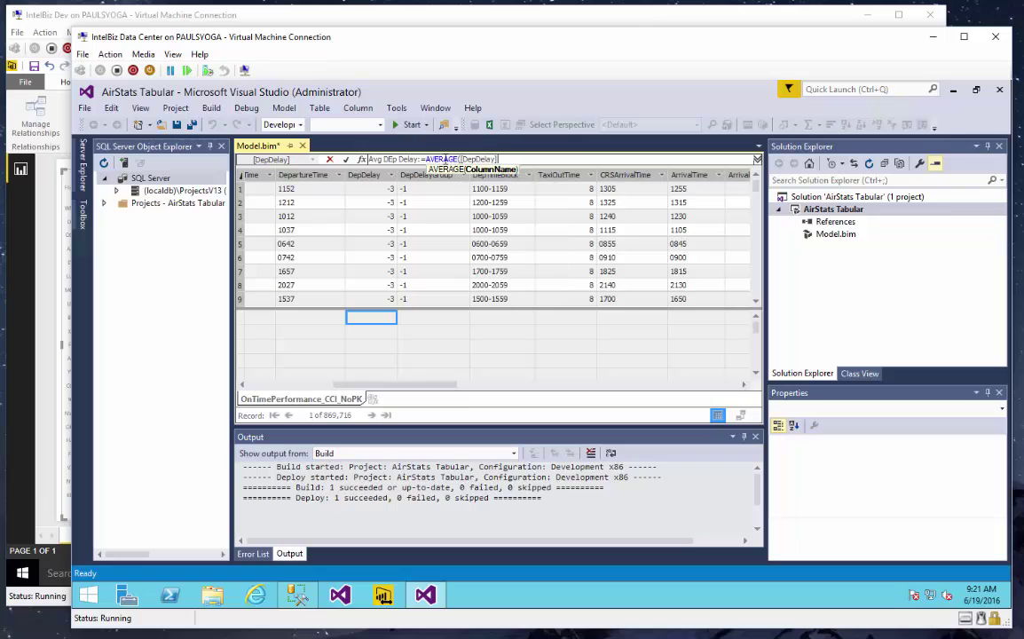
{"action": "type", "text": ")"}
{"action": "key", "text": "Return"}
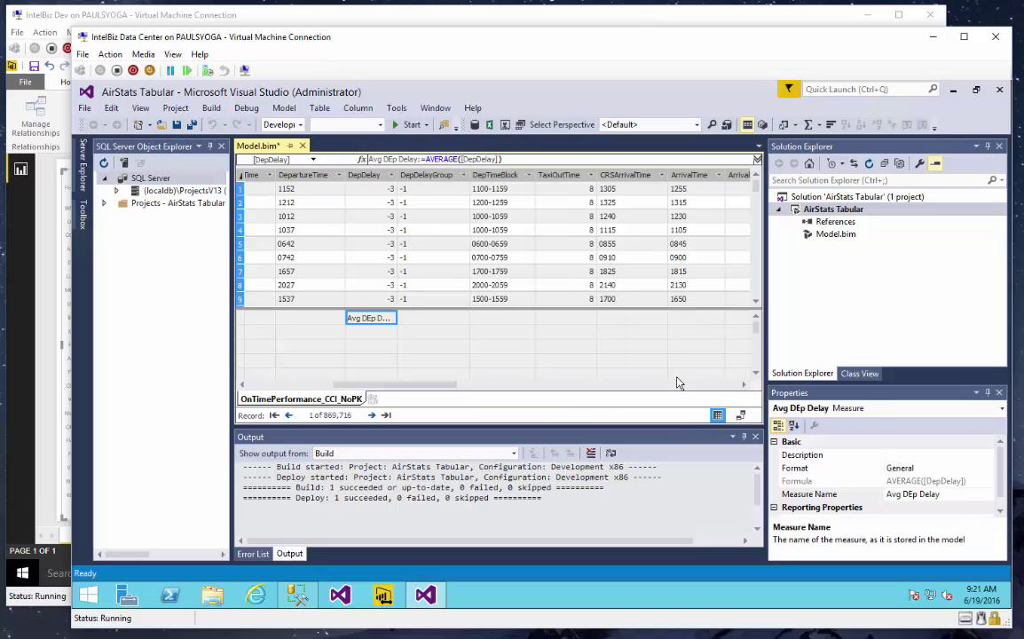
Format the Avg DEp Delay measure as Whole Number, leaving its thousand separator off.
{"action": "left_click", "coordinate": [895, 468]}
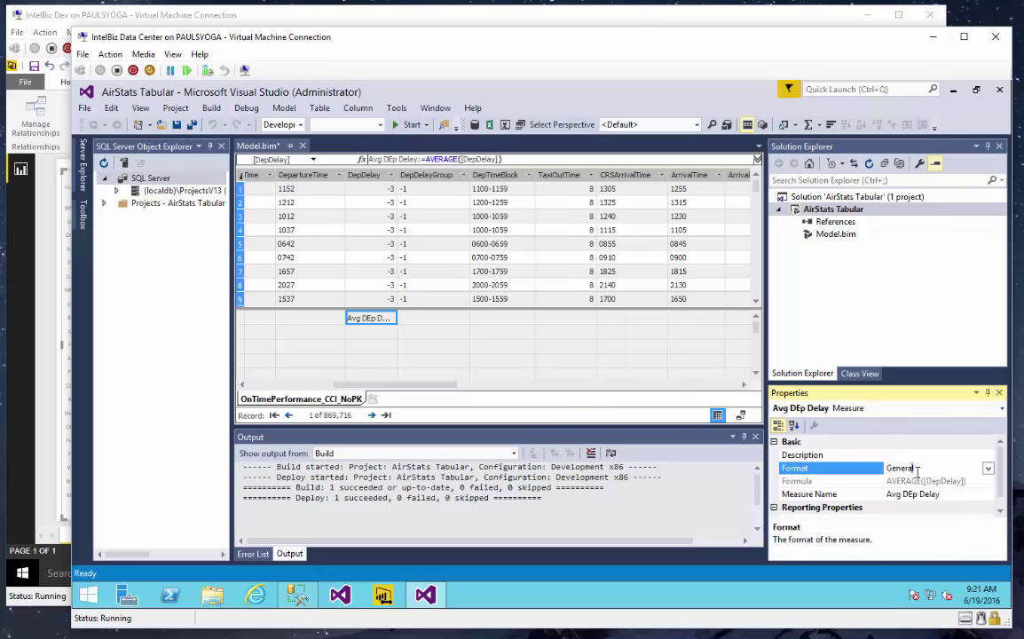
{"action": "left_click", "coordinate": [989, 468]}
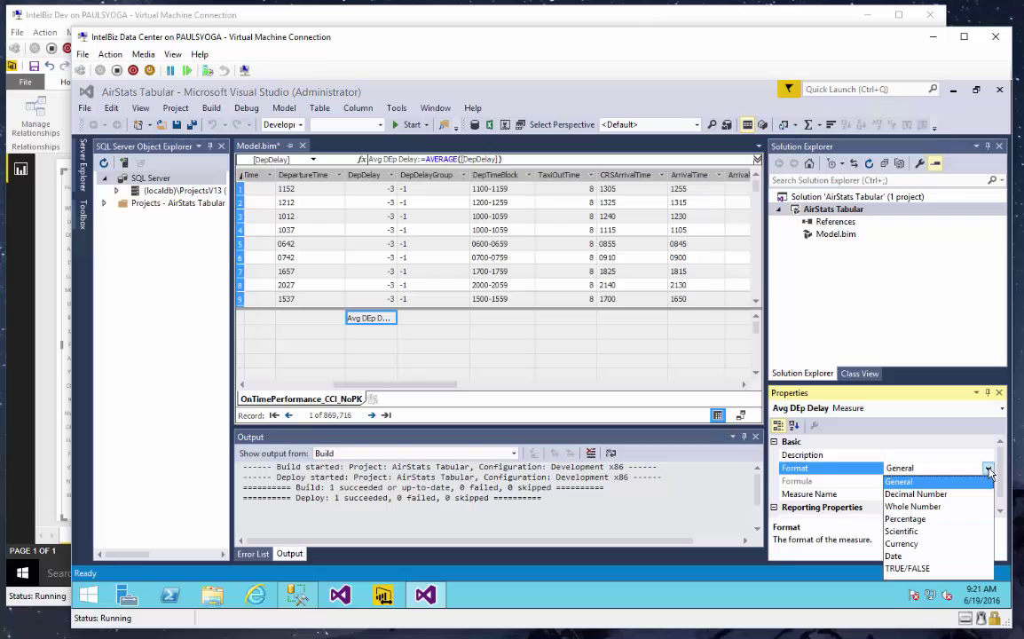
{"action": "left_click", "coordinate": [926, 506]}
{"action": "left_click_drag", "start_coordinate": [894, 382], "coordinate": [901, 317]}
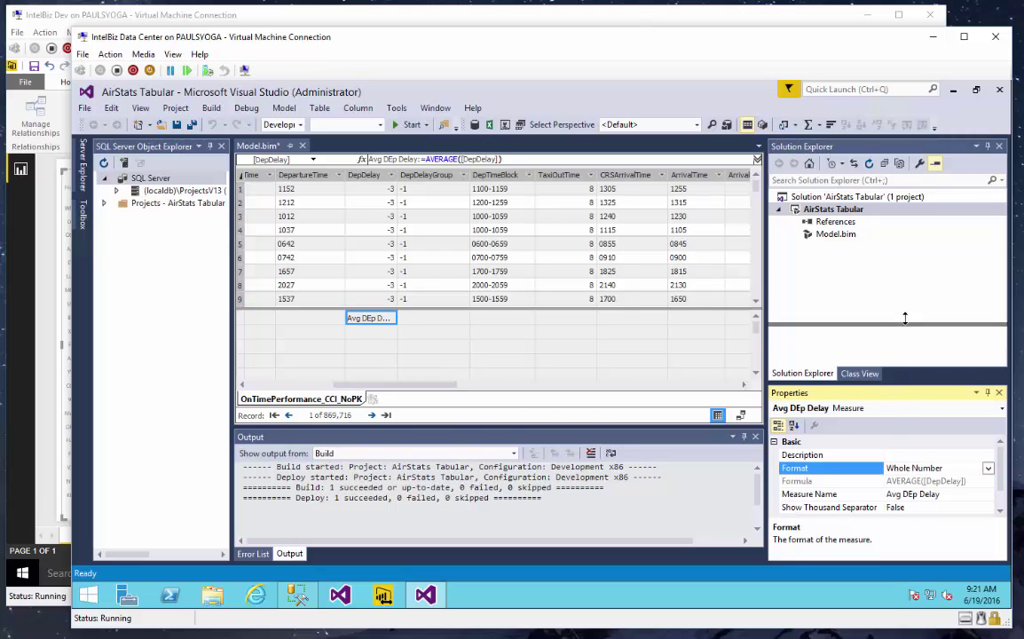
{"action": "left_click", "coordinate": [942, 443]}
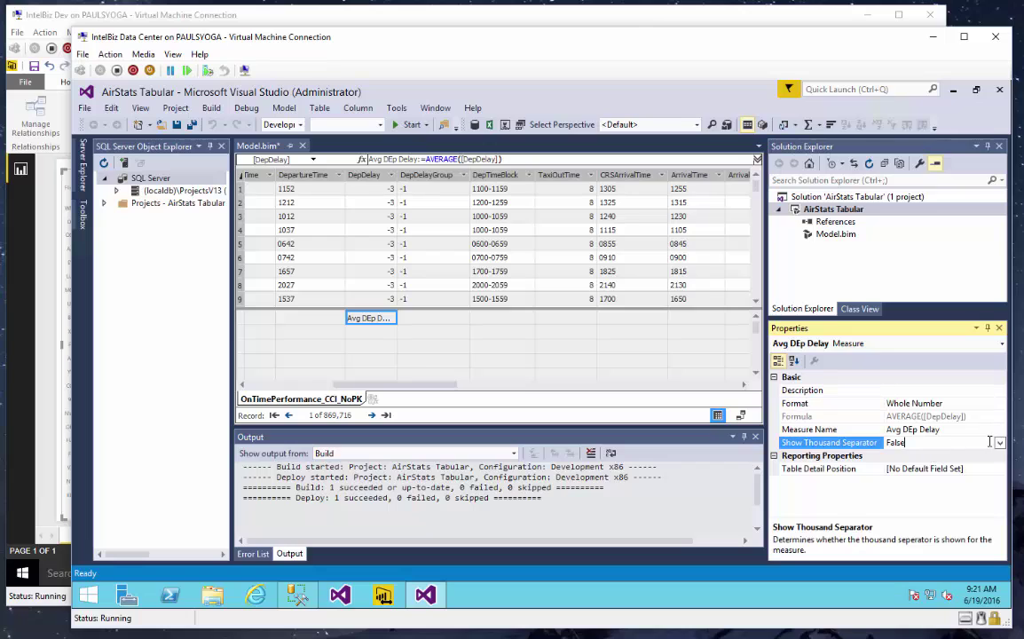
{"action": "left_click", "coordinate": [999, 442]}
{"action": "left_click", "coordinate": [898, 469]}
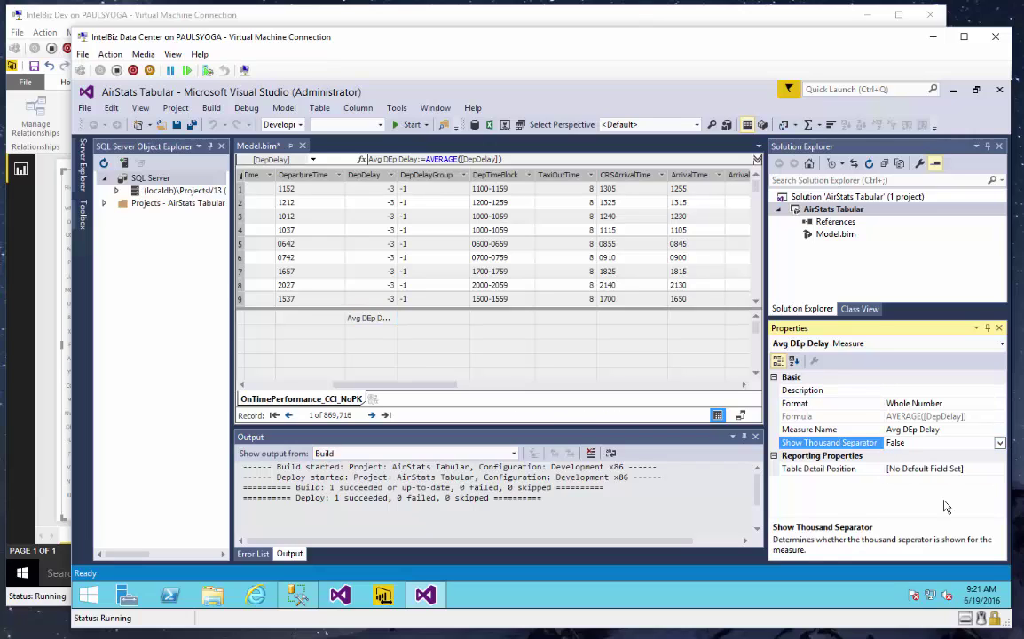
Set the DepDelay column's Data Format to Whole Number with Show Thousand Separator True.
{"action": "left_click", "coordinate": [373, 175]}
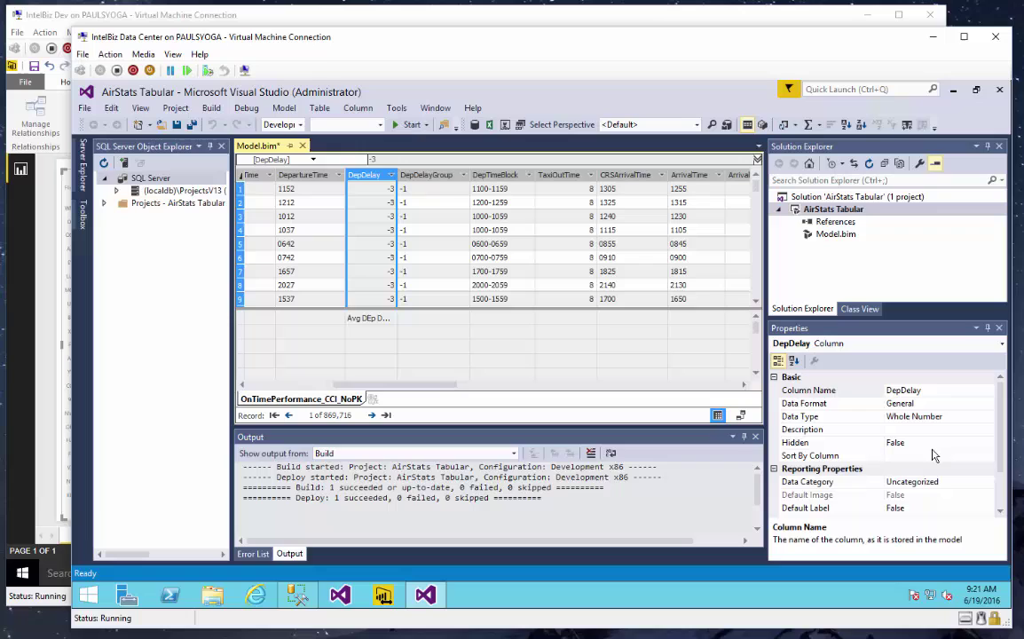
{"action": "left_click", "coordinate": [946, 404]}
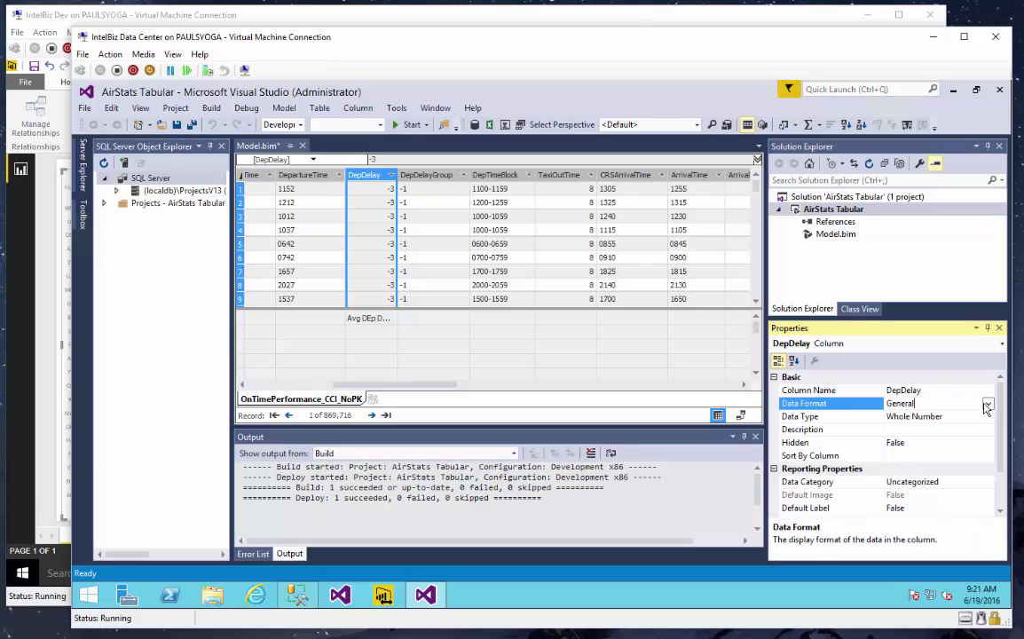
{"action": "left_click", "coordinate": [987, 404]}
{"action": "left_click", "coordinate": [898, 415]}
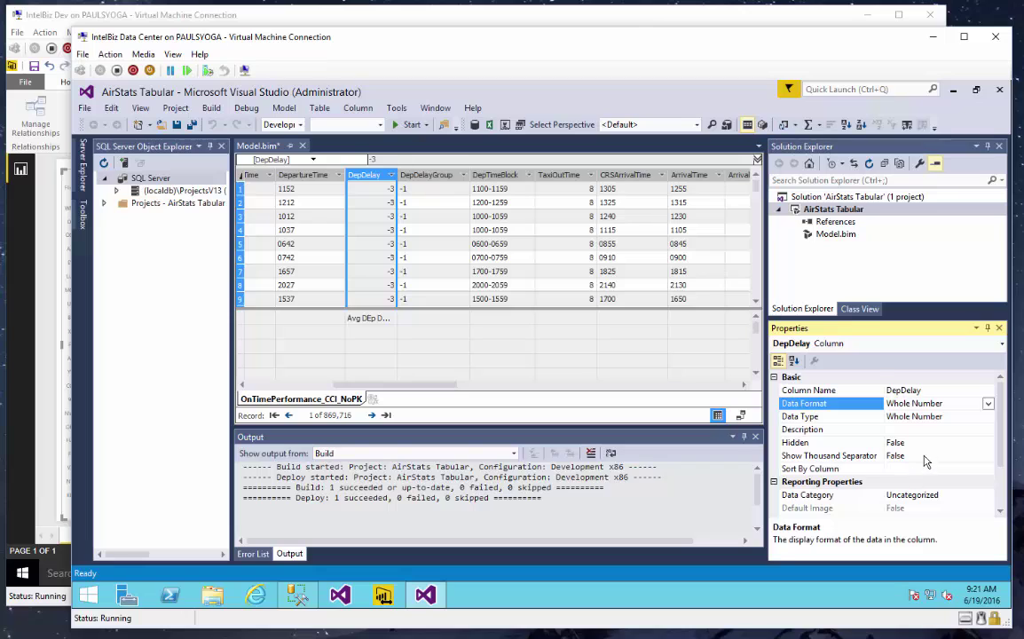
{"action": "left_click", "coordinate": [957, 456]}
{"action": "left_click", "coordinate": [988, 456]}
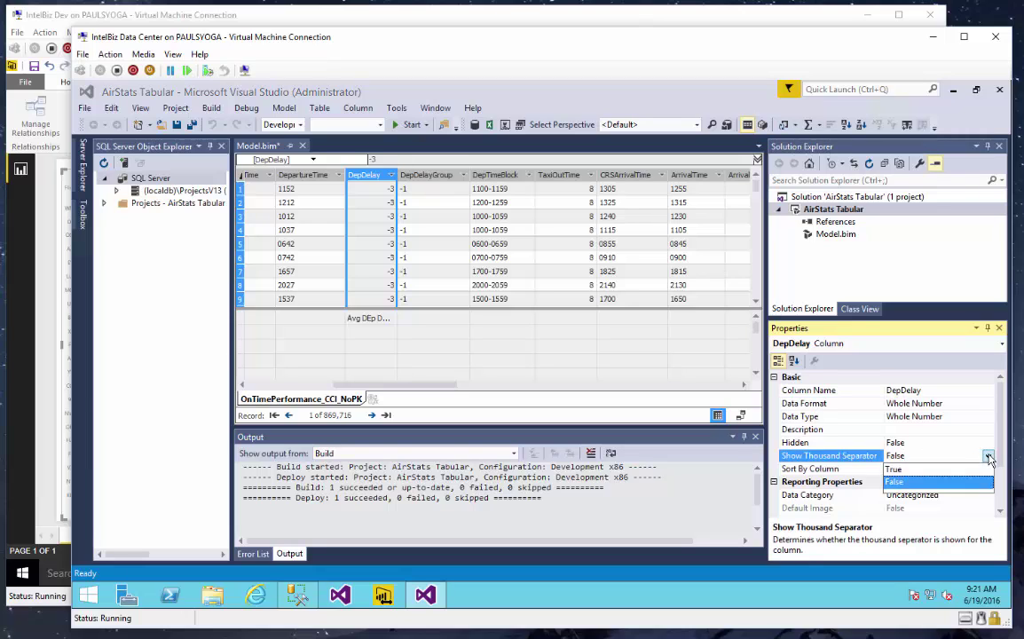
{"action": "left_click", "coordinate": [897, 477]}
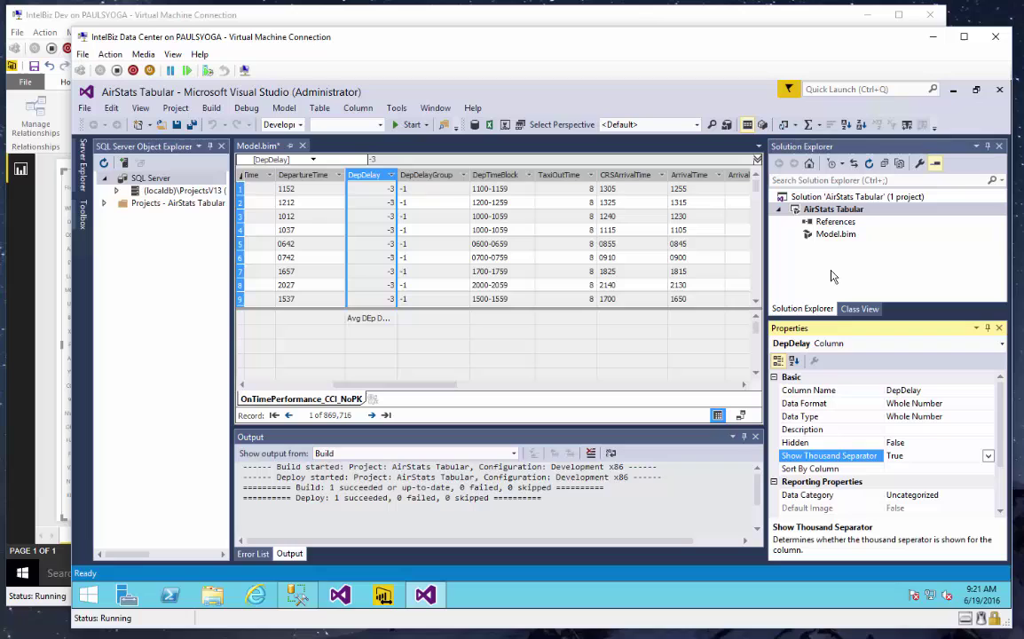
Review the deployment Processing Option in the AirStats Tabular project's property pages.
{"action": "right_click", "coordinate": [834, 216]}
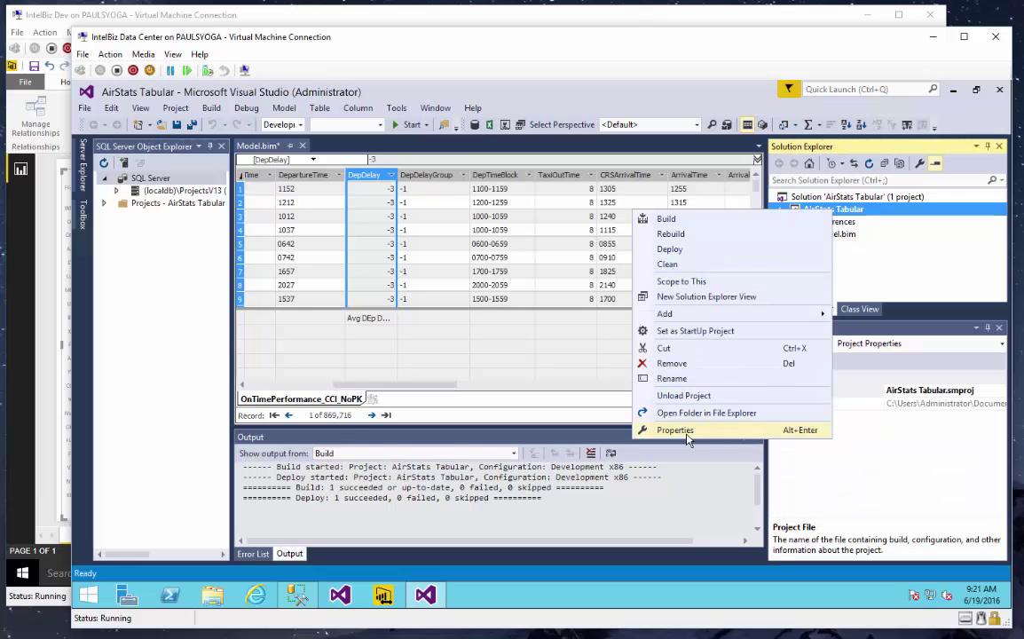
{"action": "left_click", "coordinate": [623, 391]}
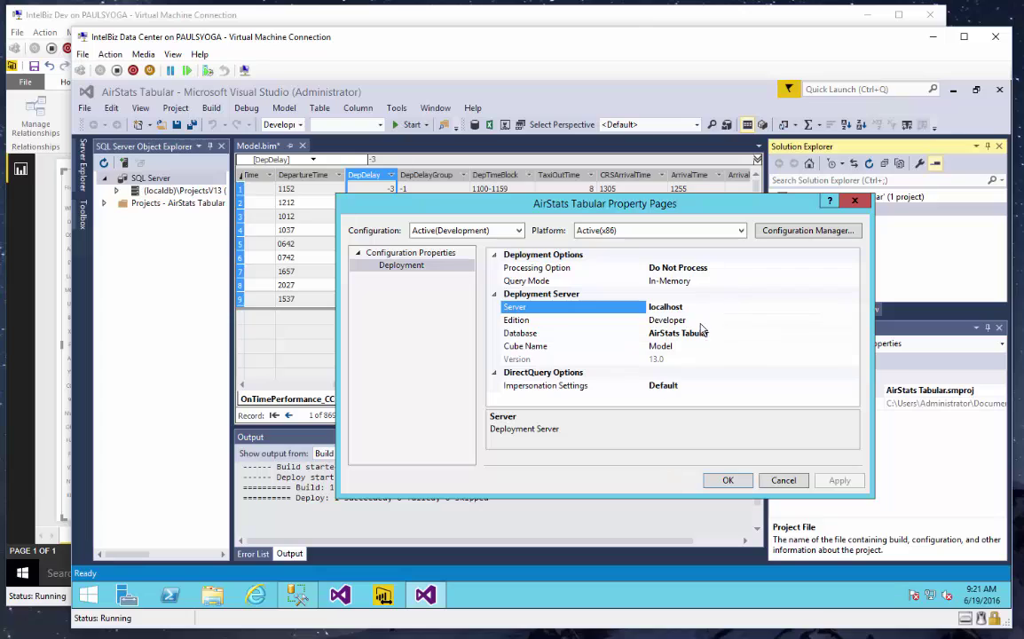
{"action": "left_click", "coordinate": [714, 268]}
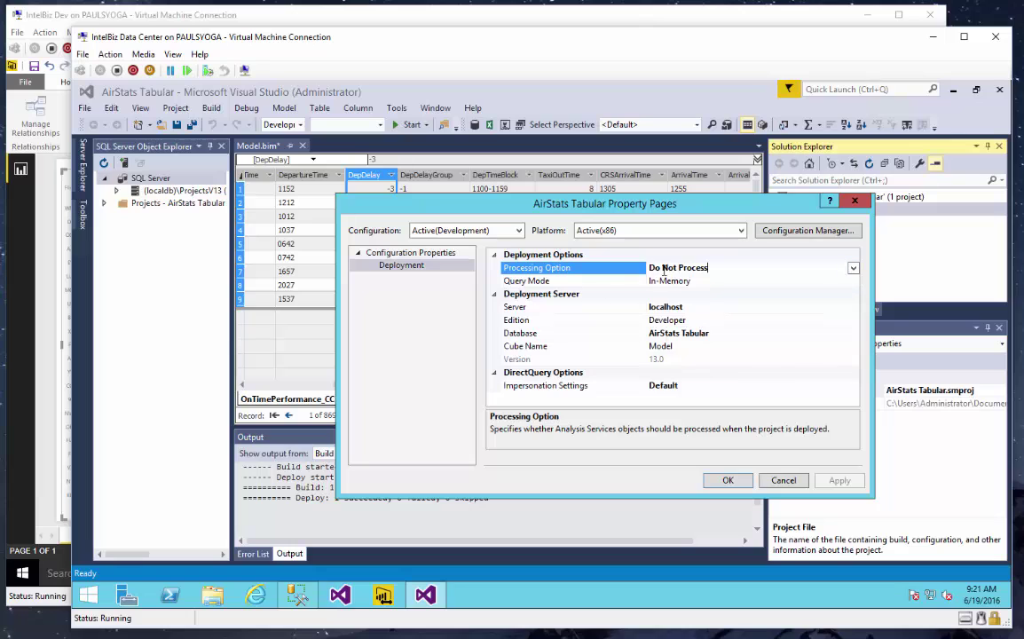
{"action": "left_click", "coordinate": [722, 480]}
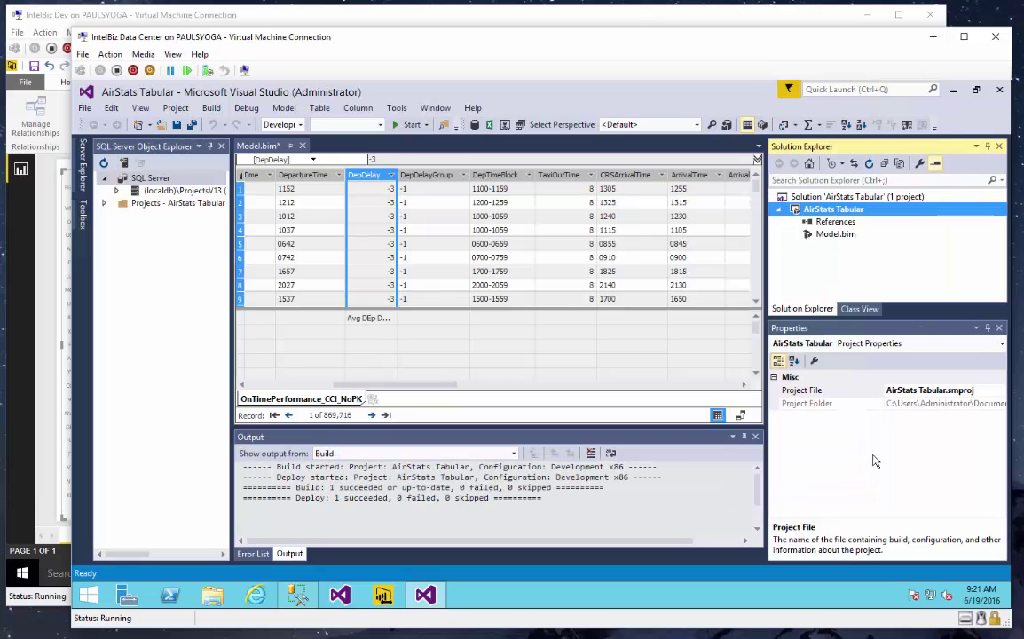
Deploy AirStats Tabular, entering the impersonation password, and close the deployment summary.
{"action": "right_click", "coordinate": [781, 211]}
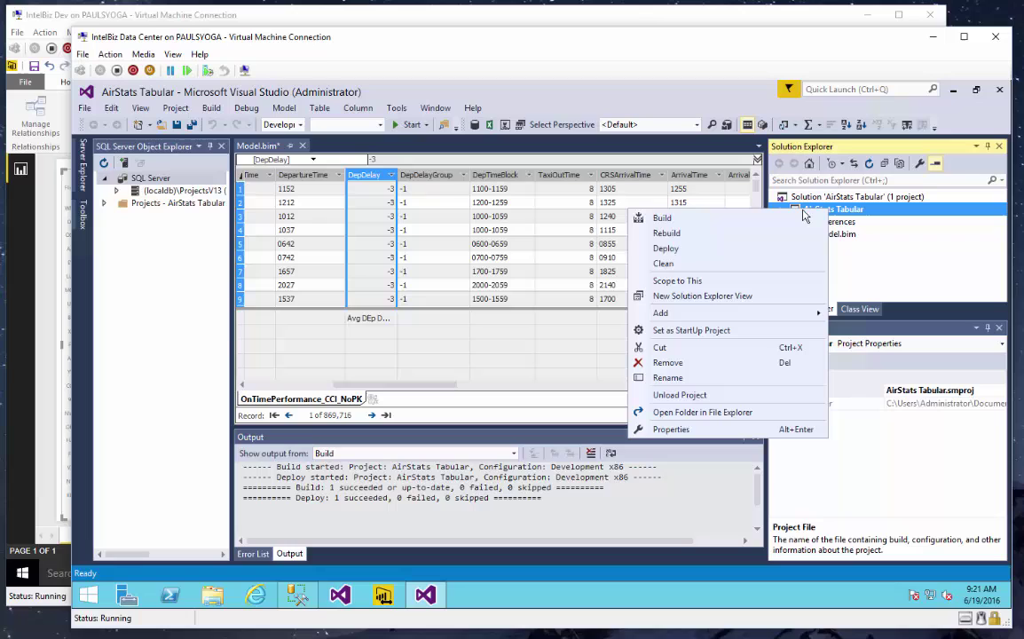
{"action": "left_click", "coordinate": [667, 249]}
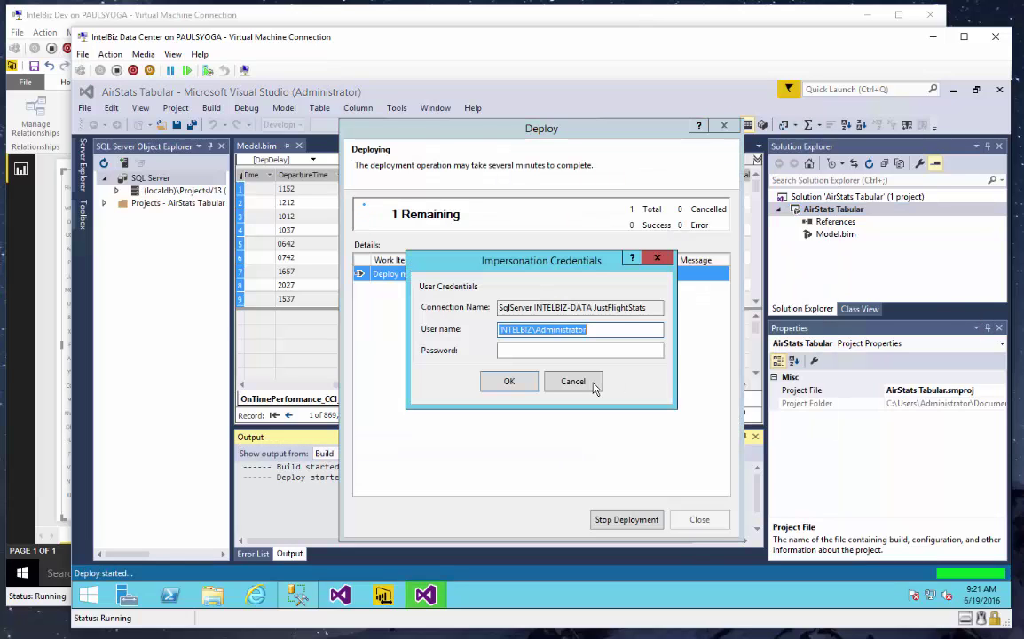
{"action": "left_click", "coordinate": [531, 351]}
{"action": "type", "text": "p"}
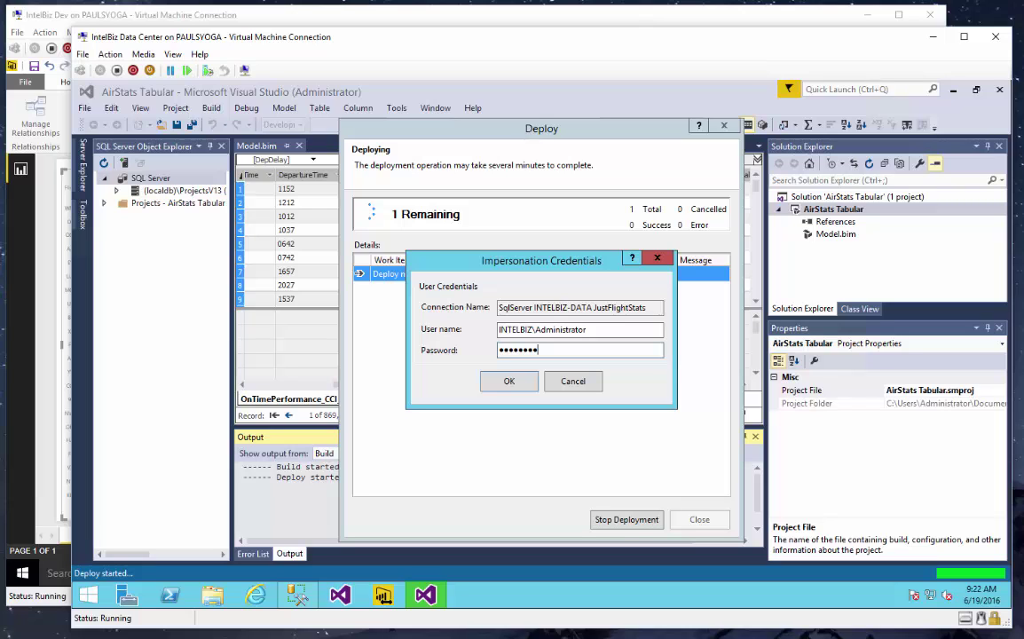
{"action": "key", "text": "Return"}
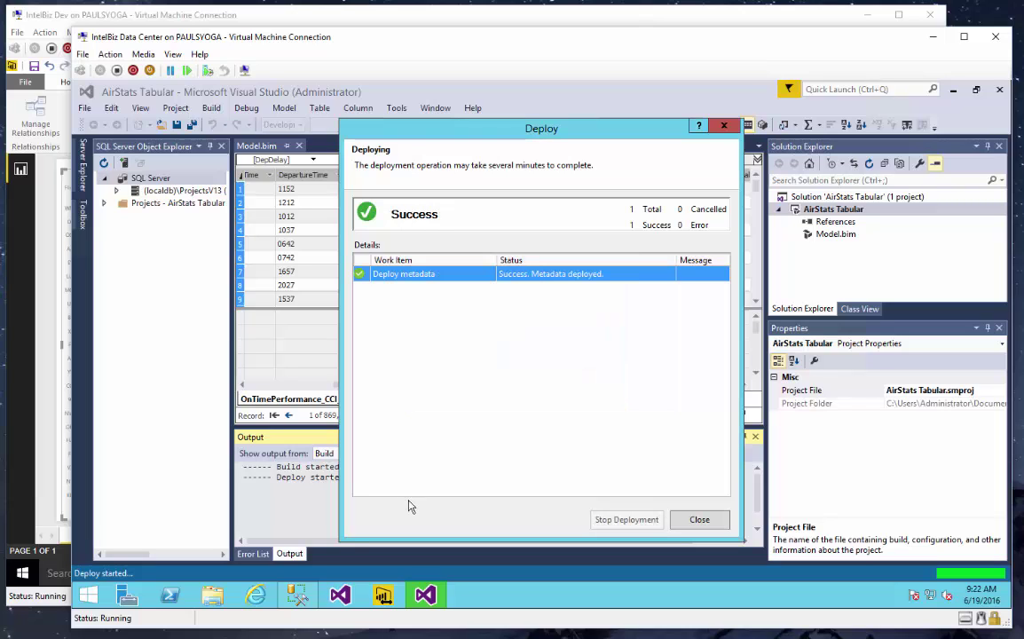
{"action": "left_click", "coordinate": [699, 519]}
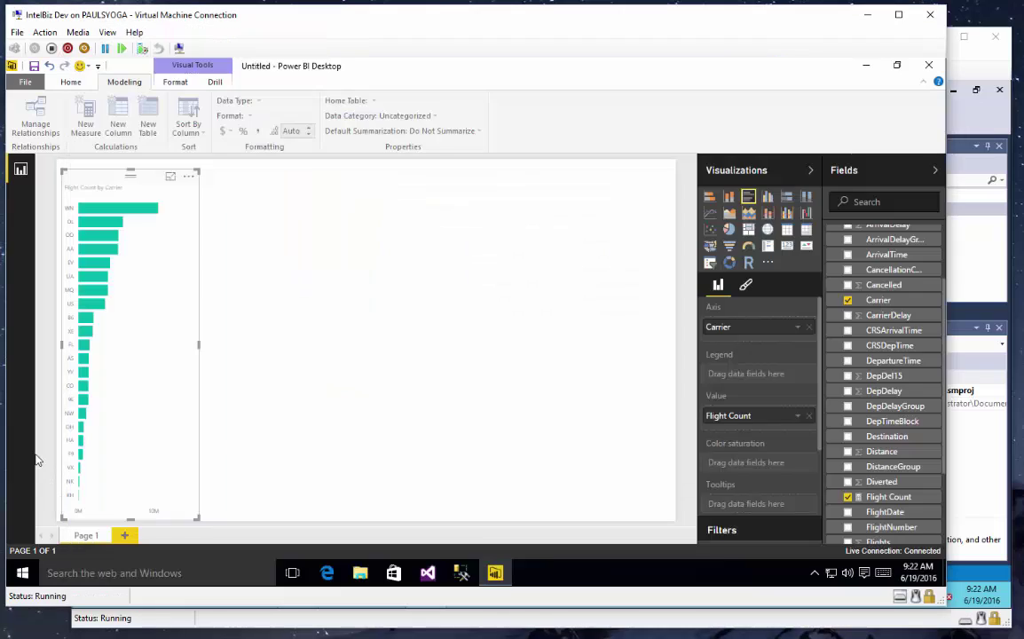
Refresh the live model in Power BI Desktop to pick up the new measure.
{"action": "left_click", "coordinate": [37, 415]}
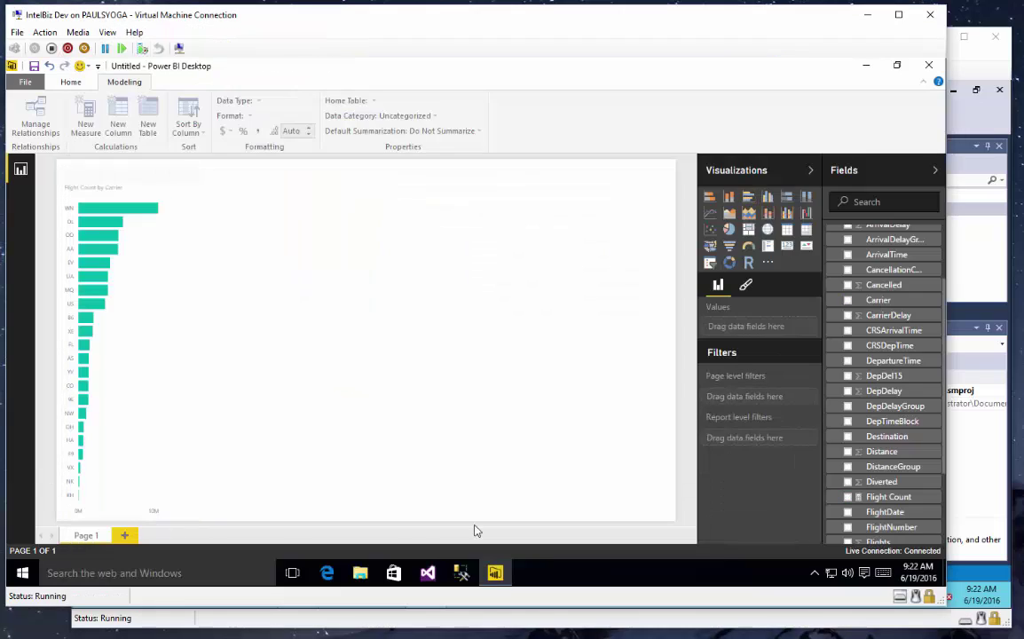
{"action": "left_click", "coordinate": [64, 80]}
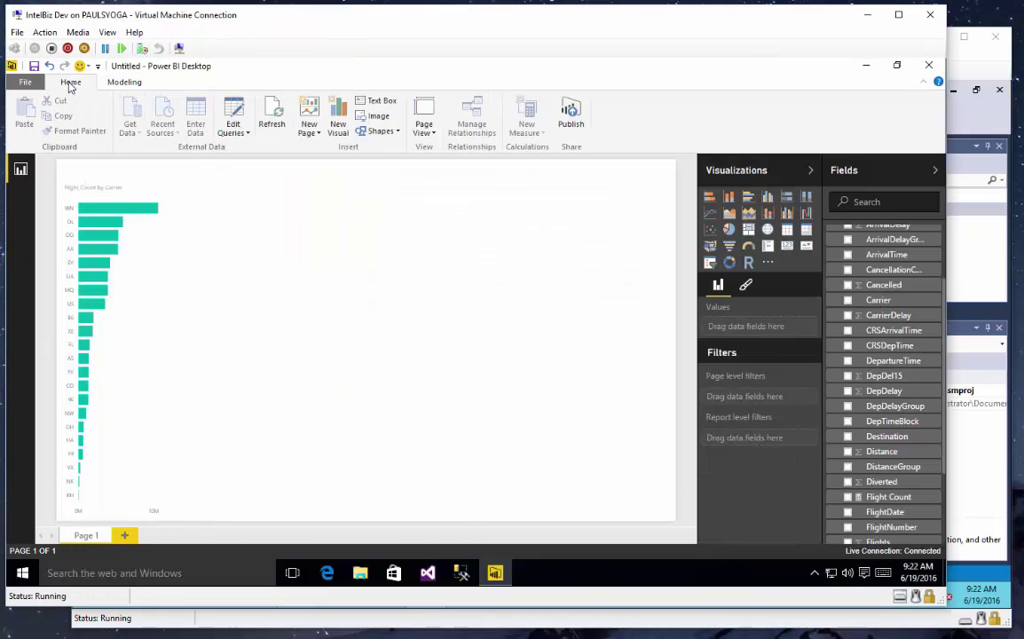
{"action": "left_click", "coordinate": [280, 127]}
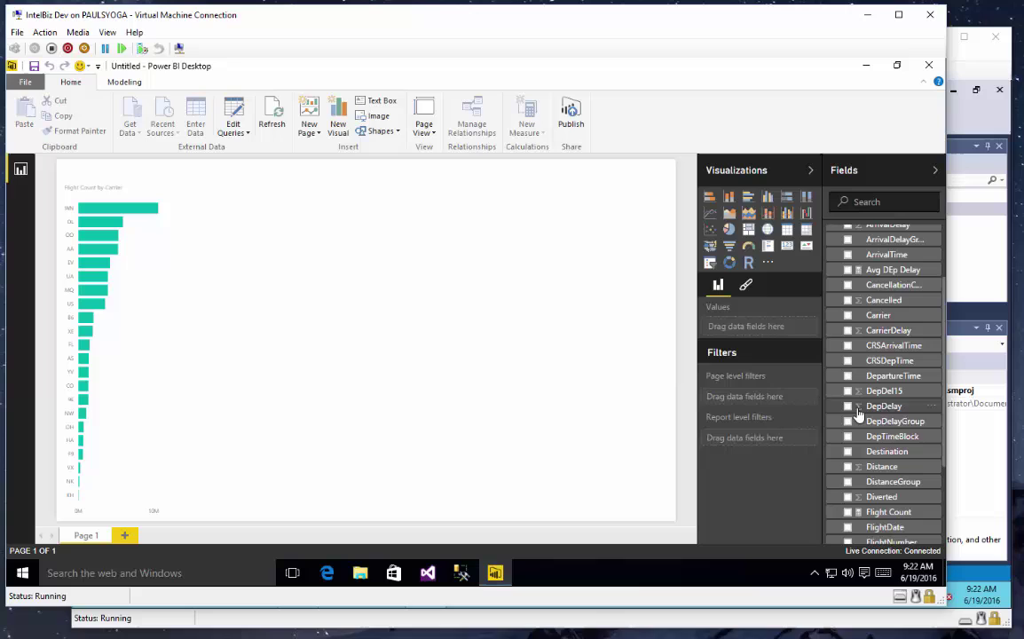
Add DepDelay to the canvas as a new column chart.
{"action": "left_click_drag", "start_coordinate": [910, 408], "coordinate": [497, 341]}
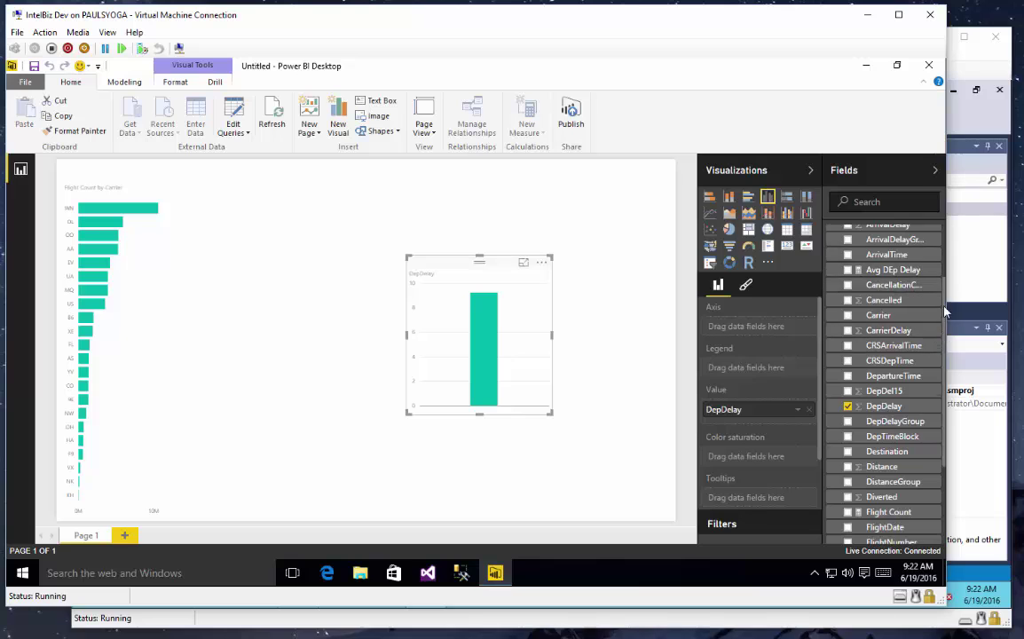
{"action": "scroll", "coordinate": [851, 275], "scroll_direction": "up", "scroll_amount": 3}
{"action": "scroll", "coordinate": [896, 444], "scroll_direction": "down", "scroll_amount": 6}
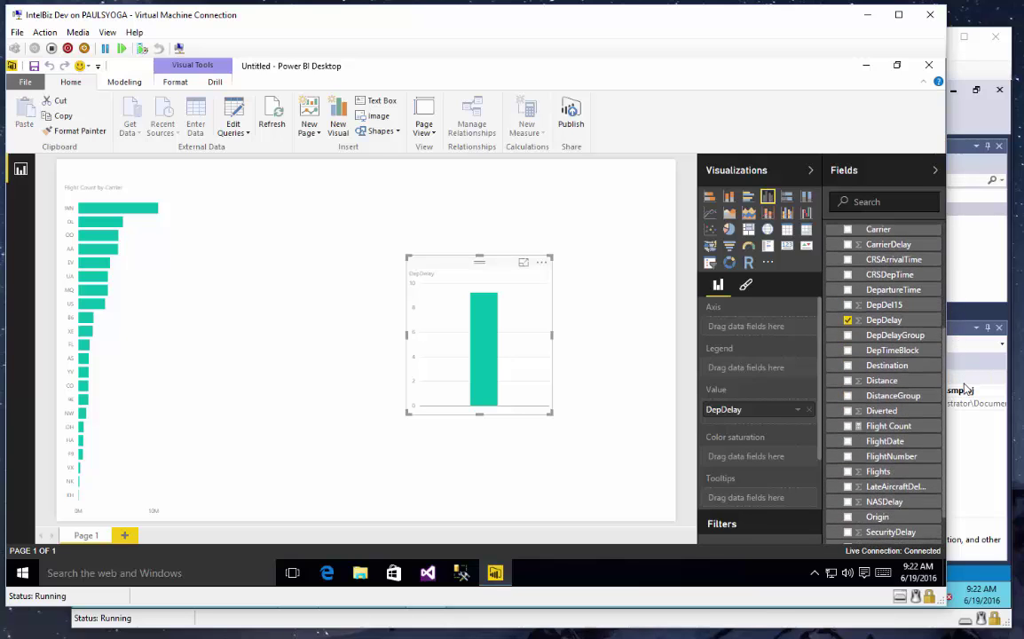
Turn the DepDelay visual into a FlightDate line chart spanning the top of the page.
{"action": "left_click_drag", "start_coordinate": [905, 435], "coordinate": [756, 332]}
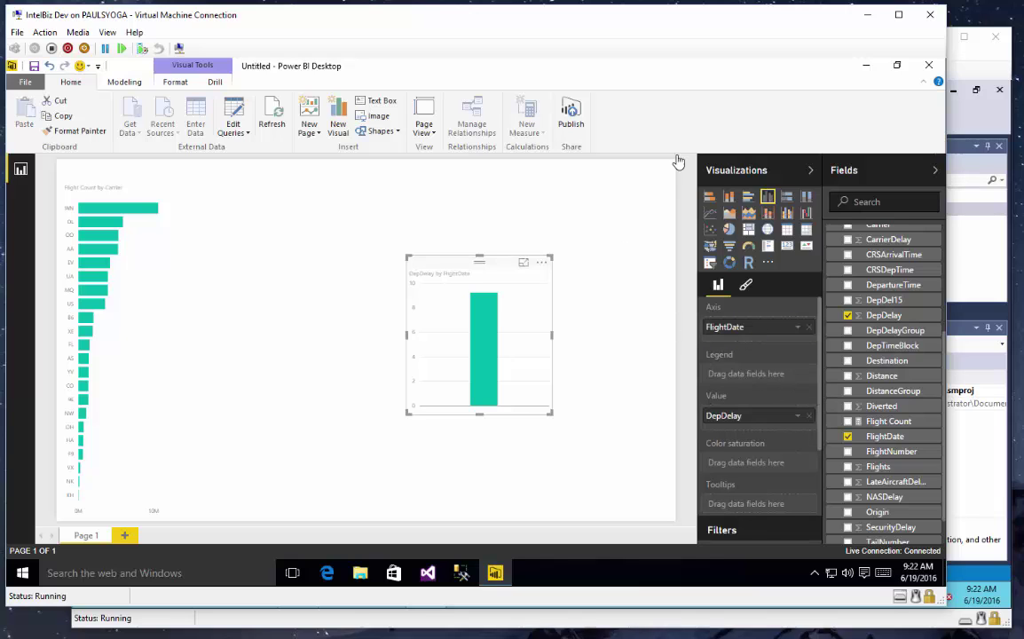
{"action": "left_click", "coordinate": [712, 214]}
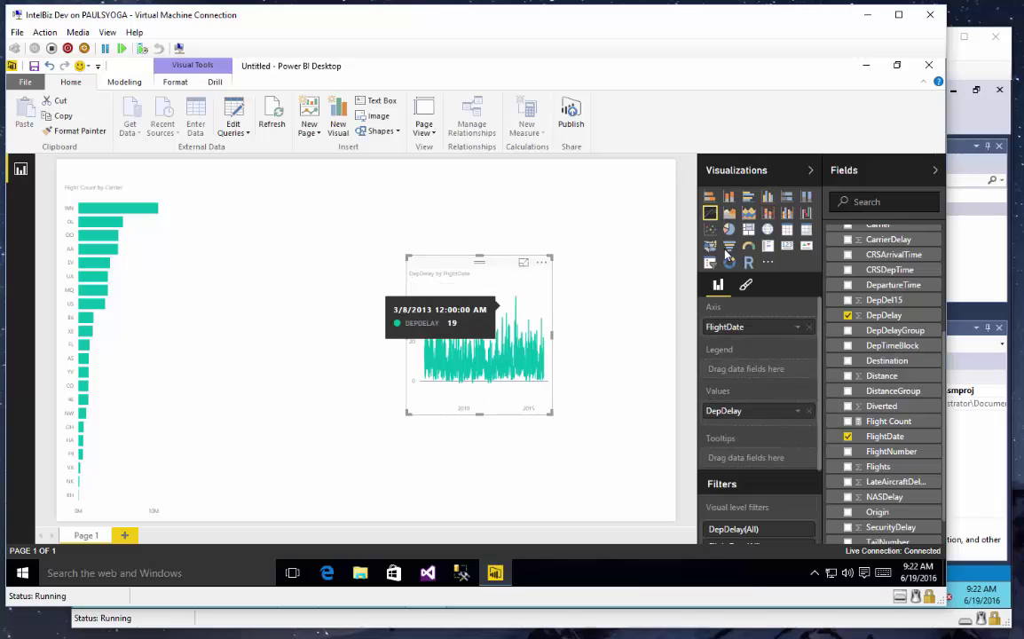
{"action": "left_click_drag", "start_coordinate": [479, 261], "coordinate": [241, 202]}
{"action": "left_click_drag", "start_coordinate": [315, 289], "coordinate": [675, 277]}
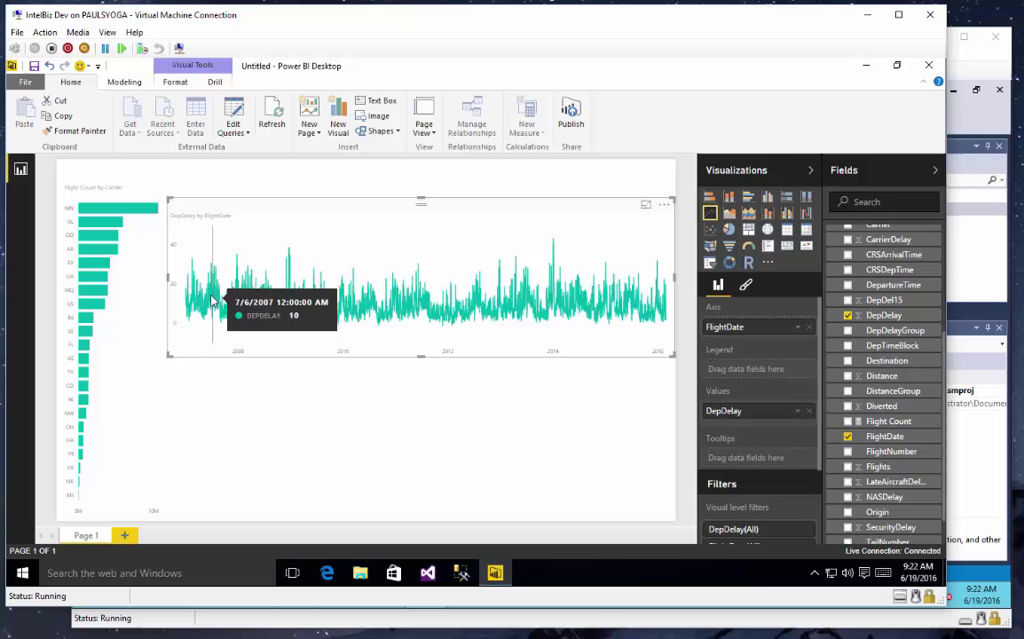
Test cross-filtering with carrier bars WN, AA and UA, then clear the filter.
{"action": "left_click", "coordinate": [102, 229]}
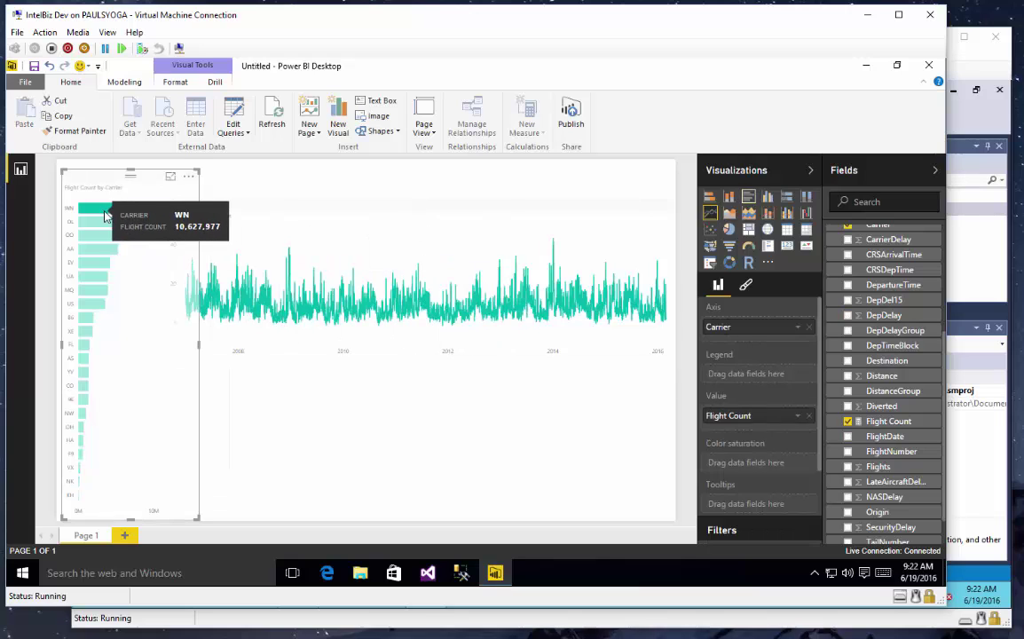
{"action": "left_click", "coordinate": [96, 222]}
{"action": "left_click", "coordinate": [89, 235]}
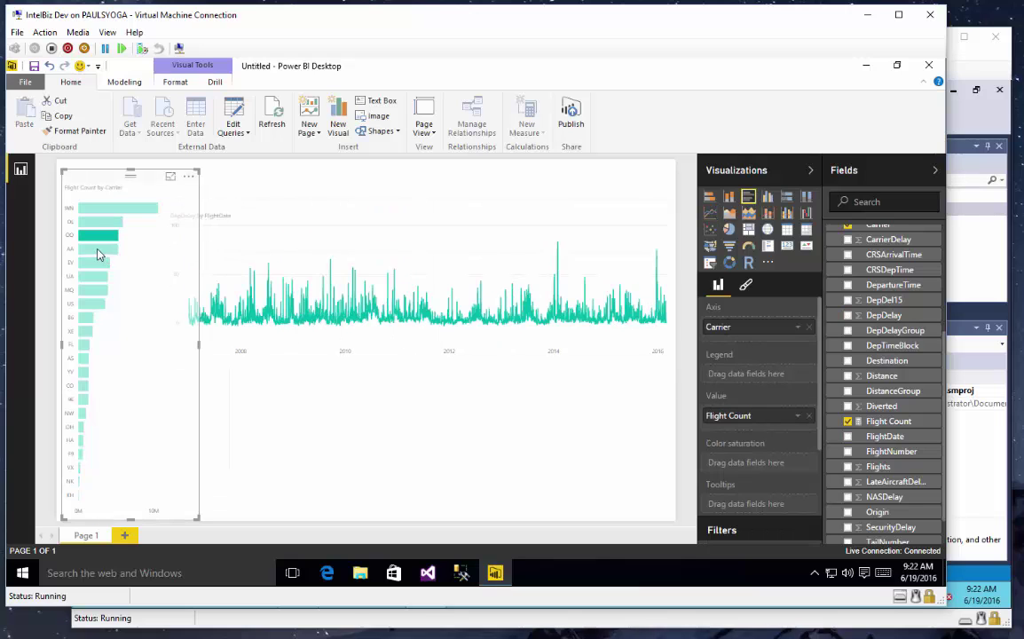
{"action": "left_click", "coordinate": [93, 250]}
{"action": "left_click", "coordinate": [85, 252]}
{"action": "left_click", "coordinate": [93, 276]}
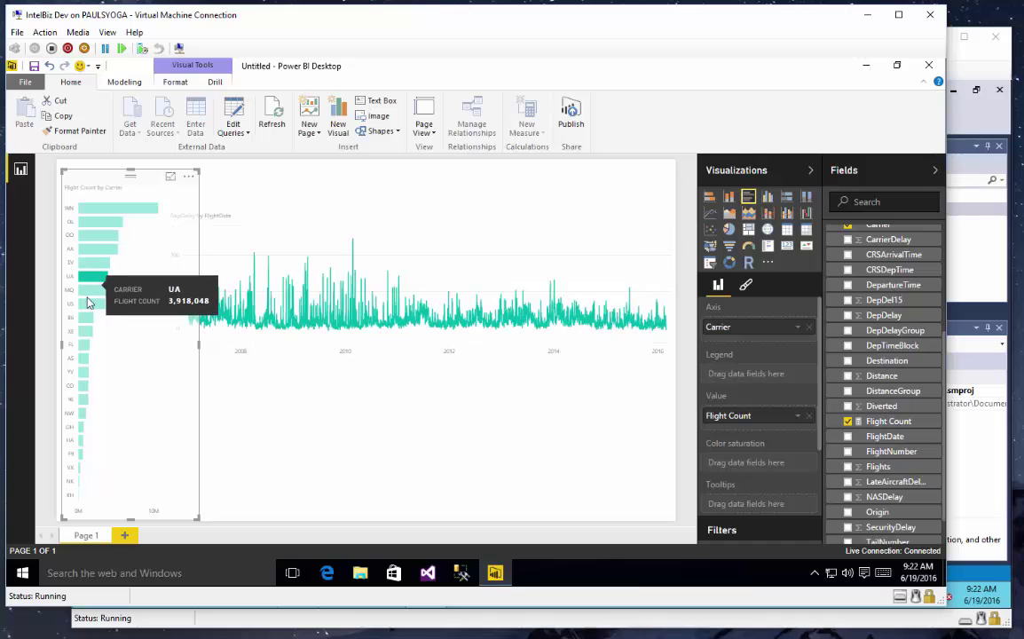
{"action": "left_click", "coordinate": [103, 306]}
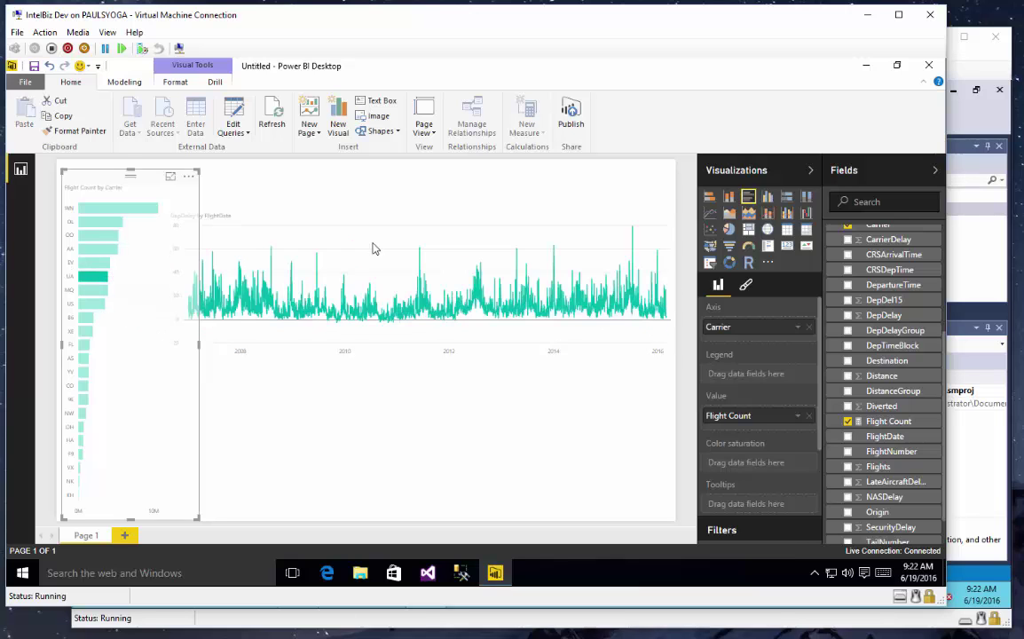
{"action": "left_click", "coordinate": [541, 213]}
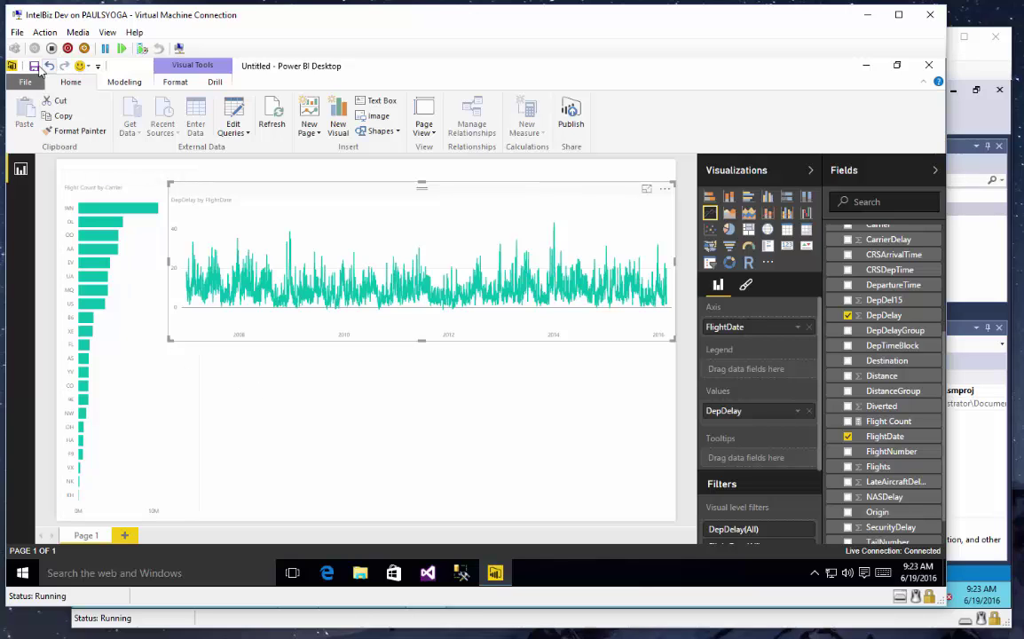
Save the report as Airline Ontime Perf DirectQuery 3.
{"action": "left_click", "coordinate": [34, 66]}
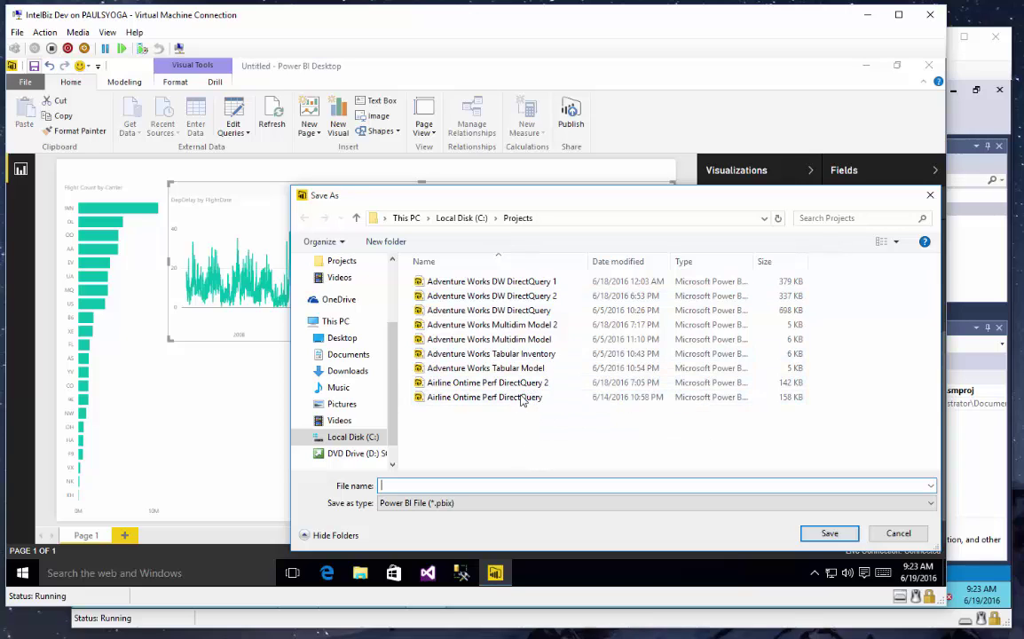
{"action": "left_click", "coordinate": [497, 383]}
{"action": "left_click", "coordinate": [513, 485]}
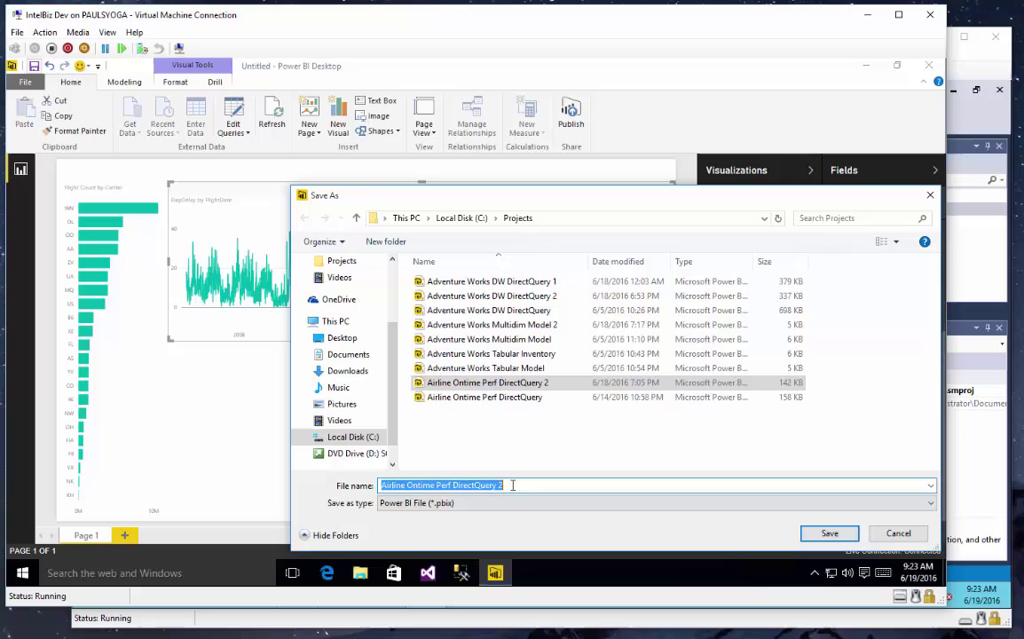
{"action": "left_click", "coordinate": [503, 486]}
{"action": "key", "text": "BackSpace"}
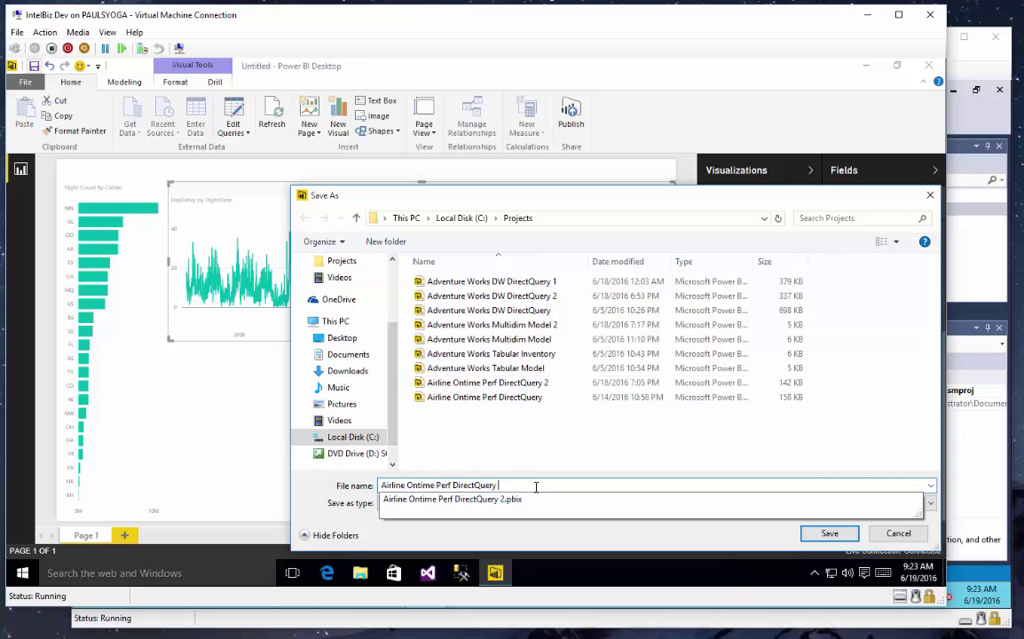
{"action": "type", "text": "3"}
{"action": "left_click", "coordinate": [830, 532]}
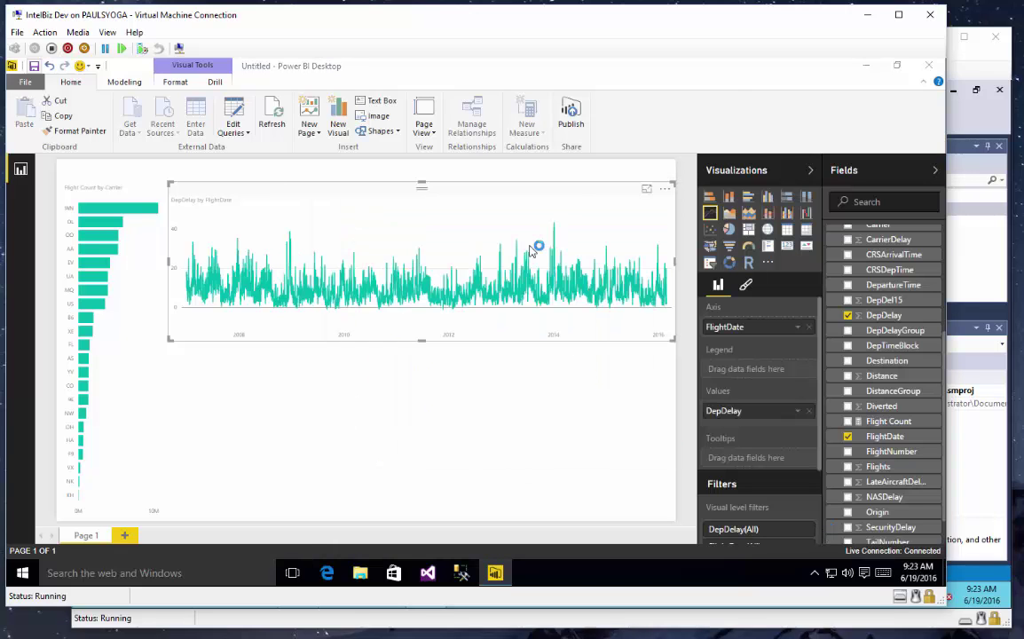
Publish the report to the Enterprise Data workspace and open it in the browser.
{"action": "left_click", "coordinate": [572, 115]}
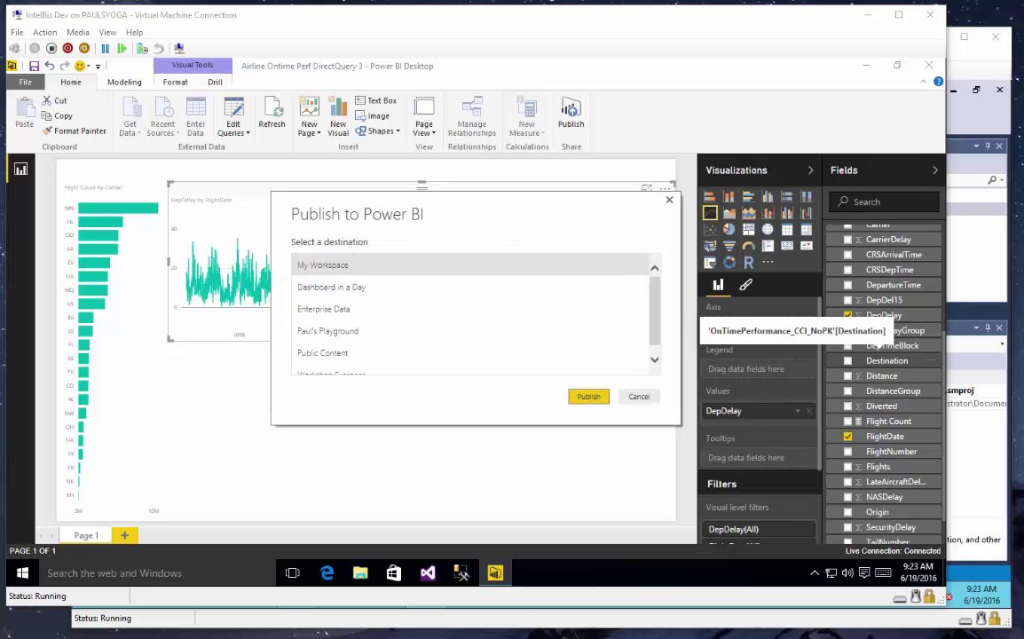
{"action": "left_click", "coordinate": [342, 313]}
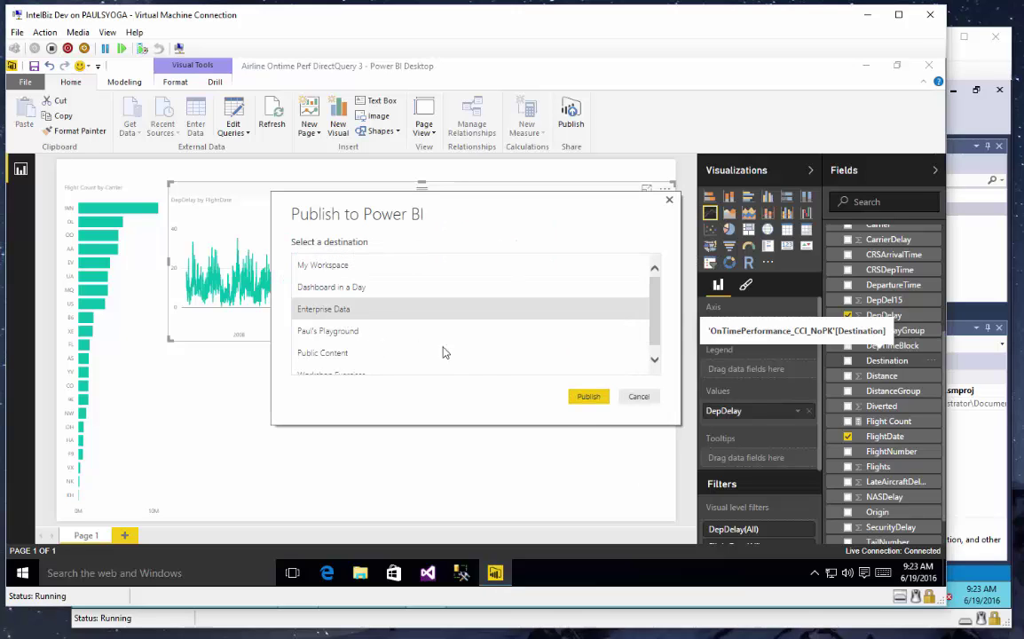
{"action": "left_click", "coordinate": [588, 396]}
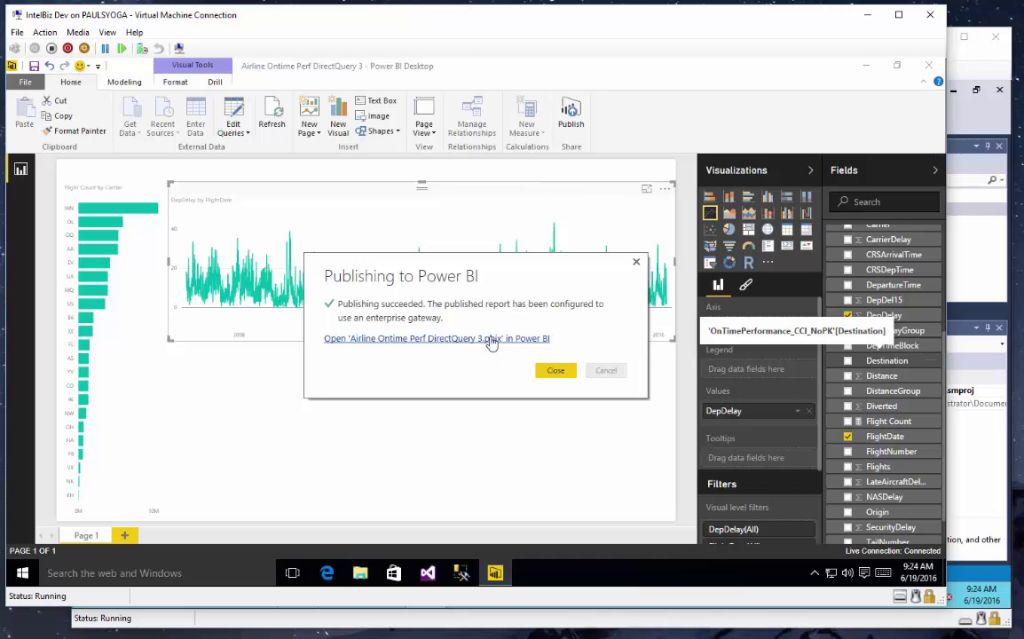
{"action": "left_click", "coordinate": [485, 342]}
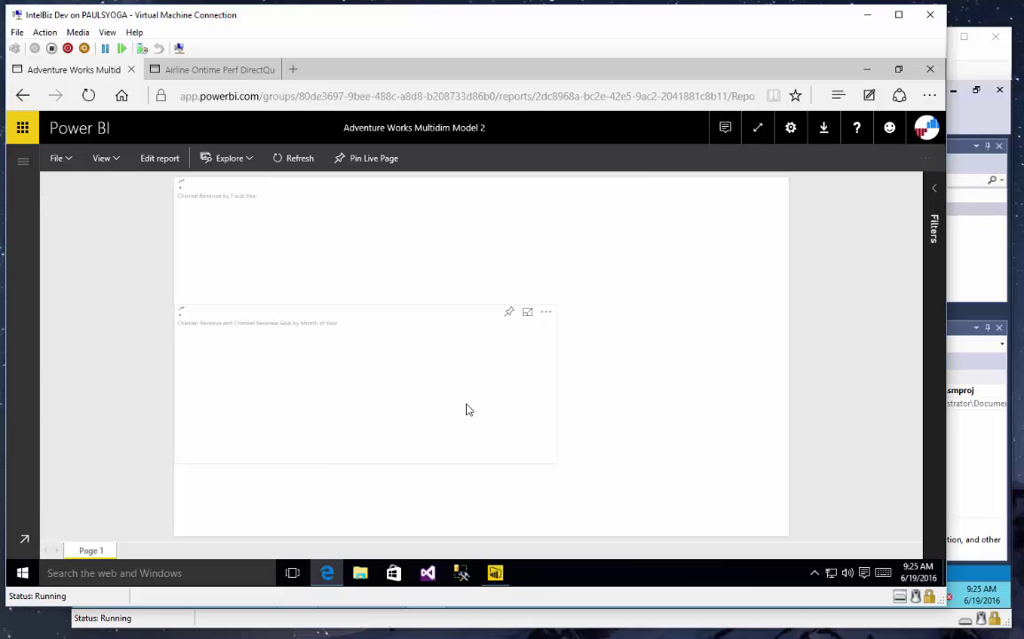
Cross-filter the published report's line chart by carriers WN, DL, OO, EV, UA, then MQ.
{"action": "left_click", "coordinate": [229, 71]}
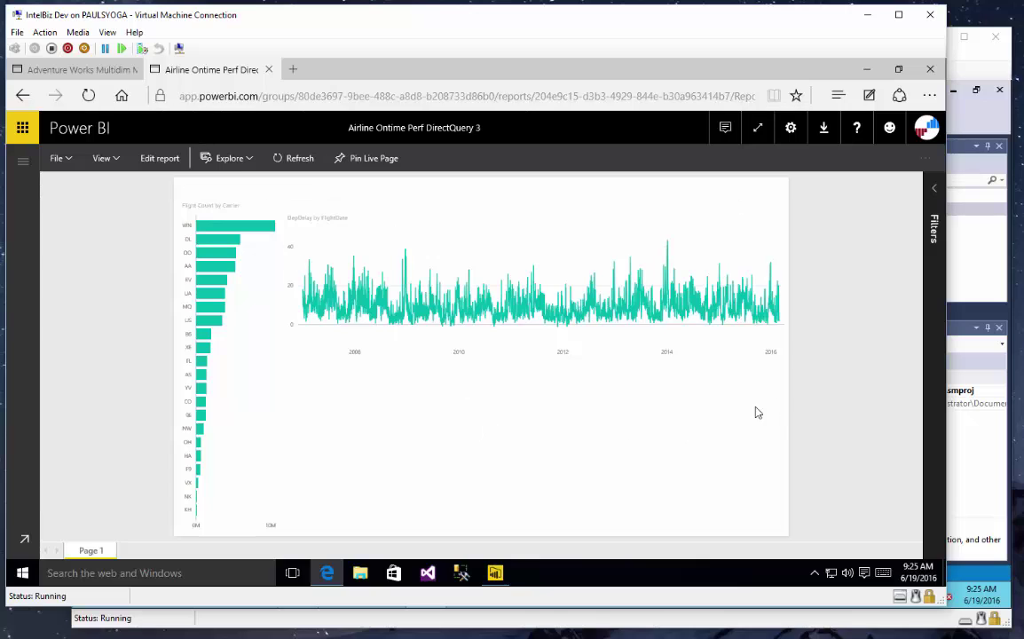
{"action": "left_click", "coordinate": [239, 230]}
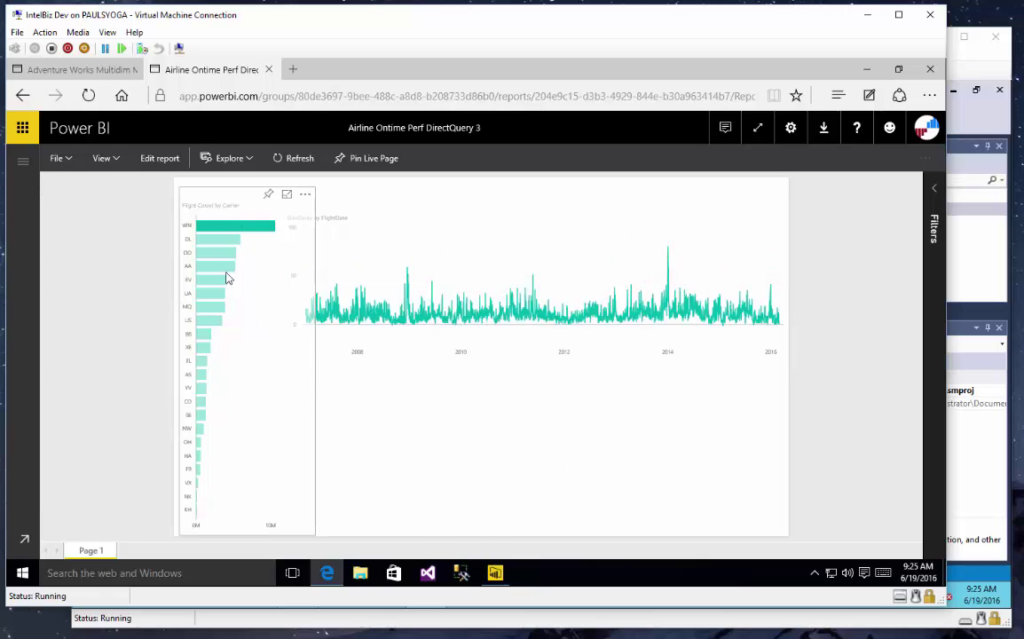
{"action": "left_click", "coordinate": [220, 242]}
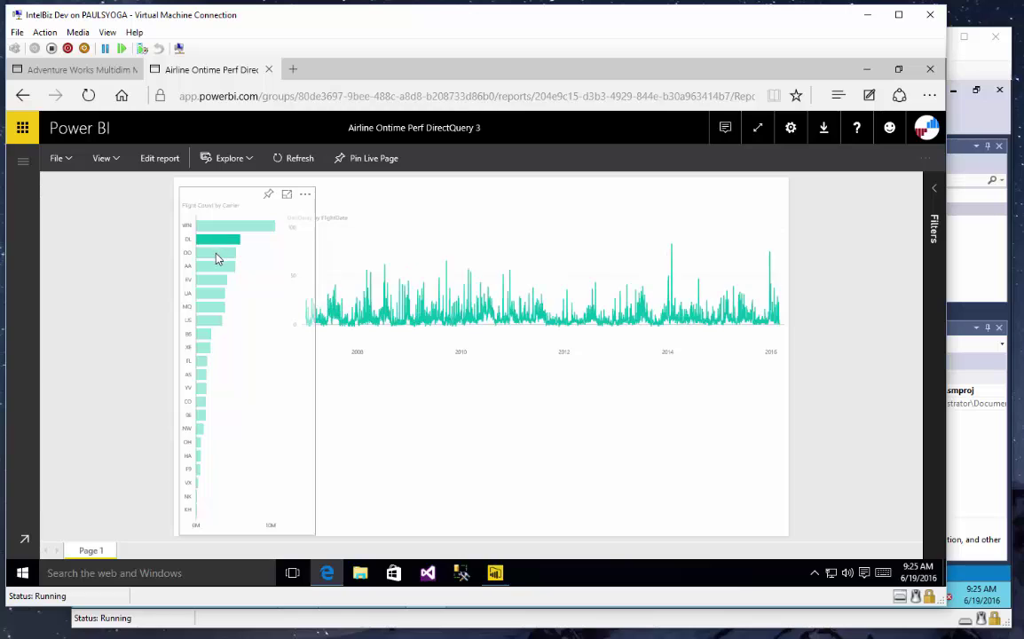
{"action": "left_click", "coordinate": [218, 254]}
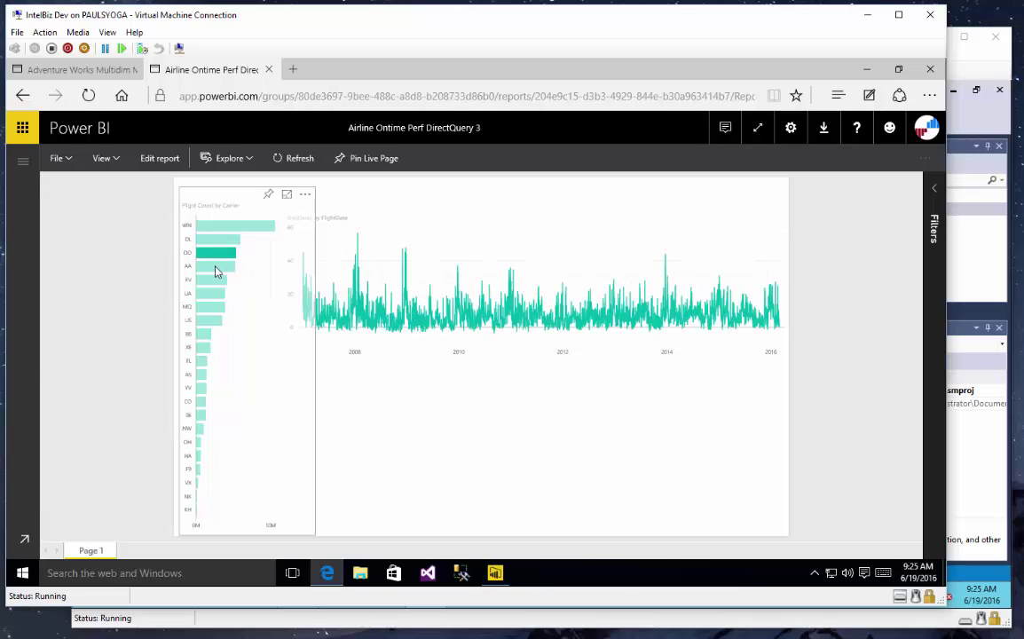
{"action": "left_click", "coordinate": [213, 282]}
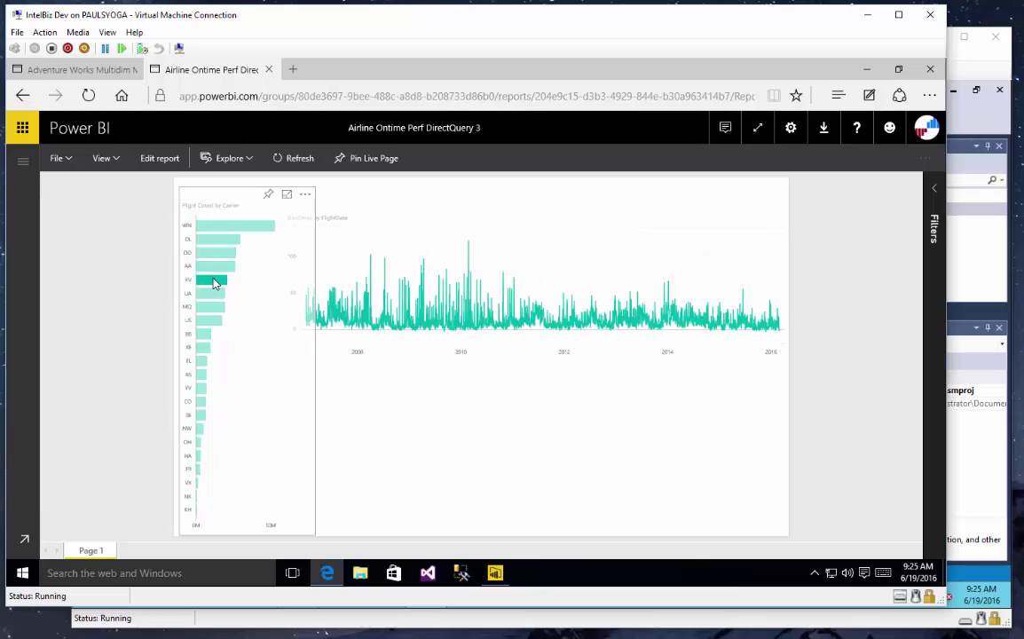
{"action": "left_click", "coordinate": [212, 294]}
{"action": "left_click", "coordinate": [213, 308]}
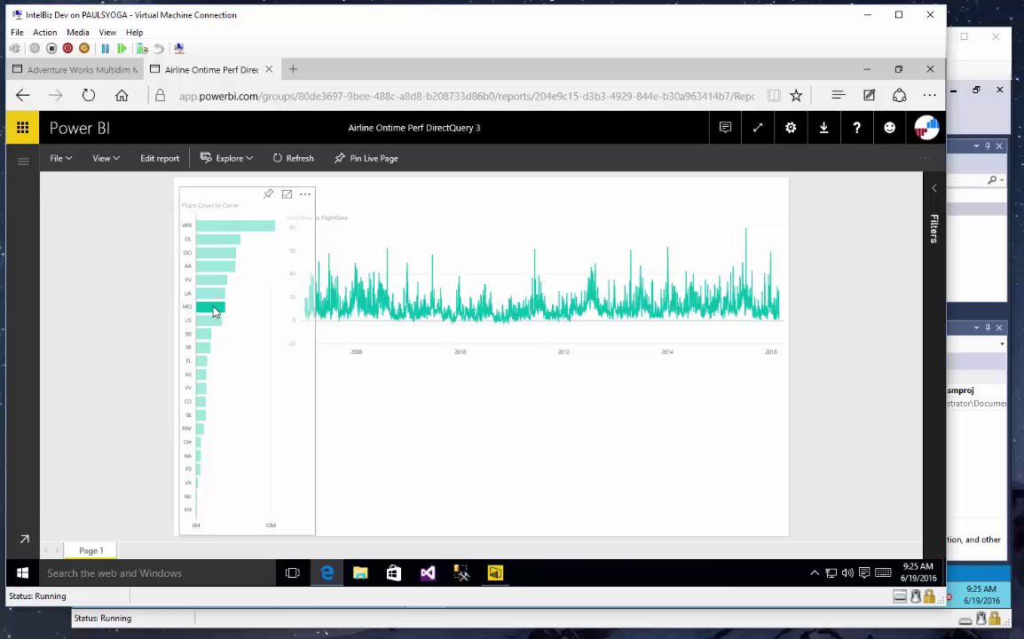